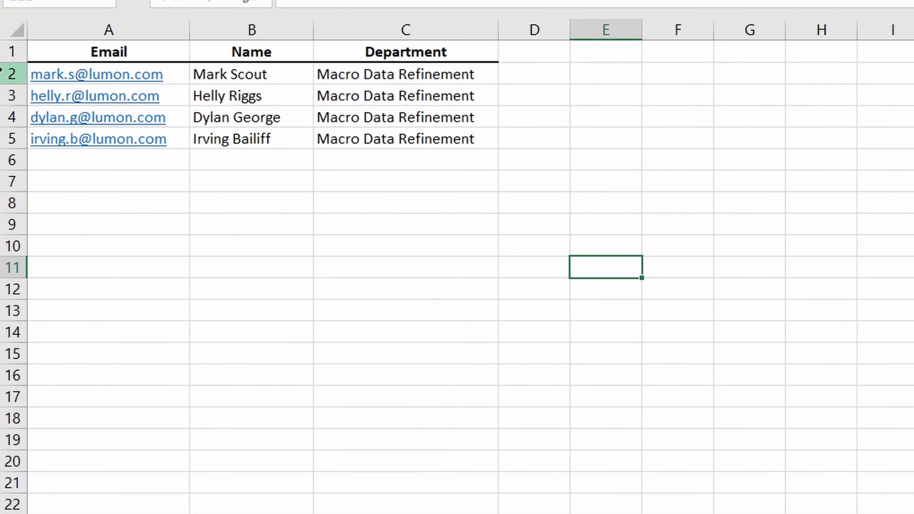
# Step: Select the four user data rows (rows 2–5) in the approved-users sheet
pyautogui.moveTo(2, 72); pyautogui.dragTo(5, 140)
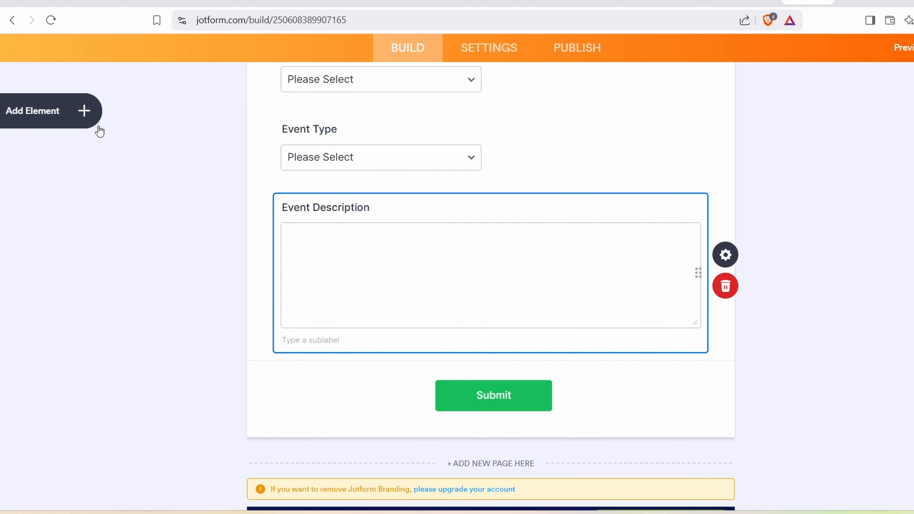
# Step: Add a Short Text field labelled 'Status' just below Event Description
pyautogui.click(85, 110)
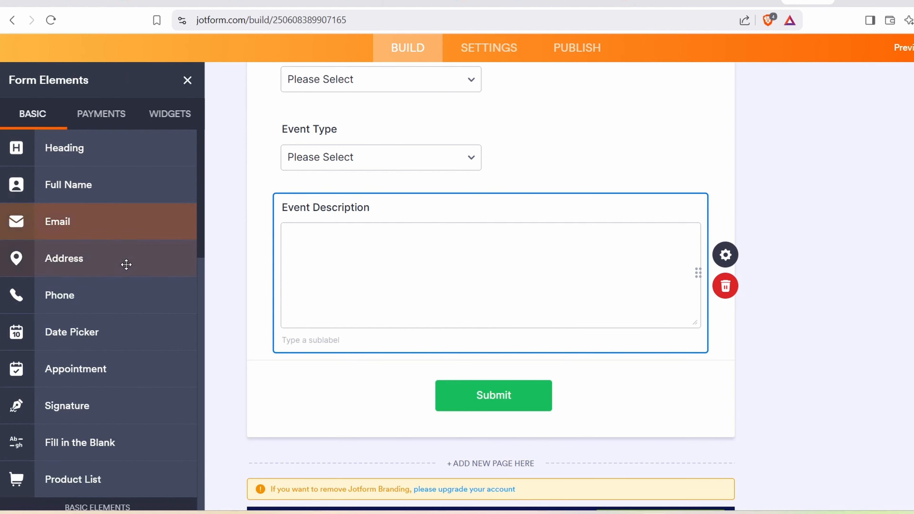
pyautogui.scroll(-5, 126, 265)
pyautogui.moveTo(91, 342); pyautogui.dragTo(377, 382)
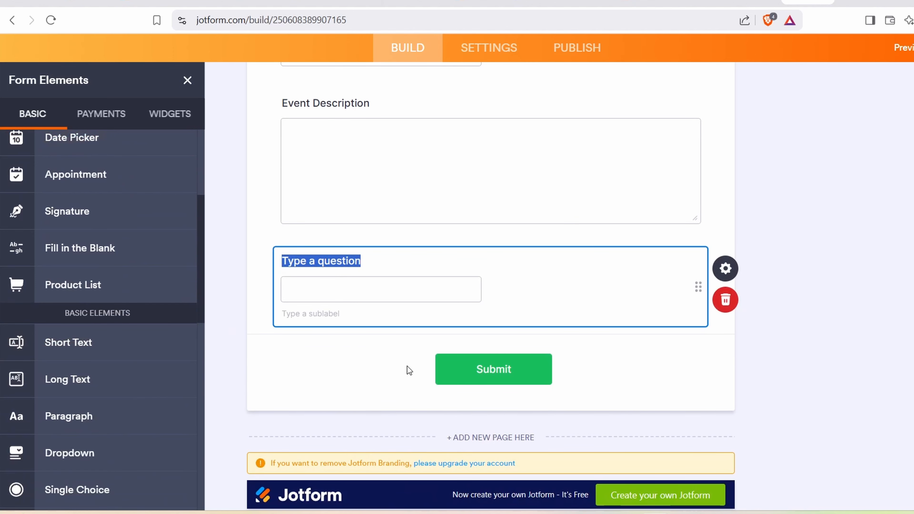
pyautogui.write('Status')
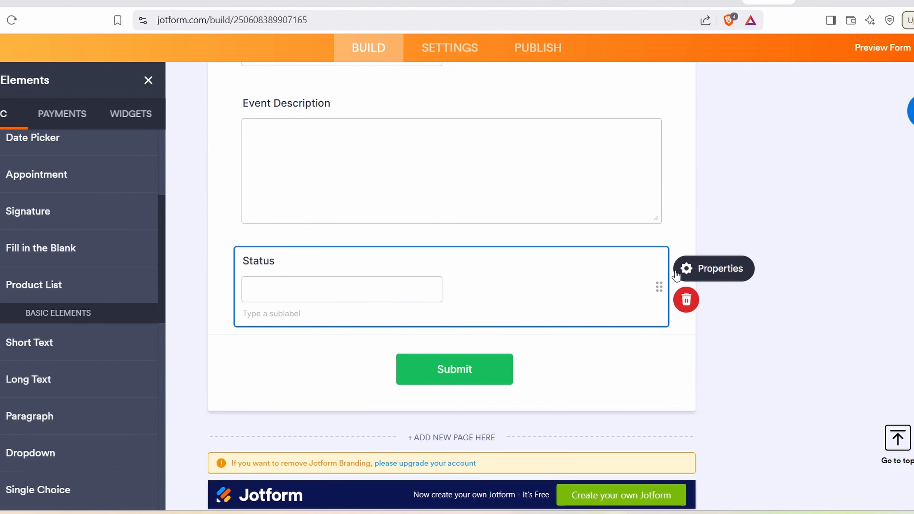
# Step: Switch Read Only on in the Status field's advanced properties
pyautogui.click(716, 274)
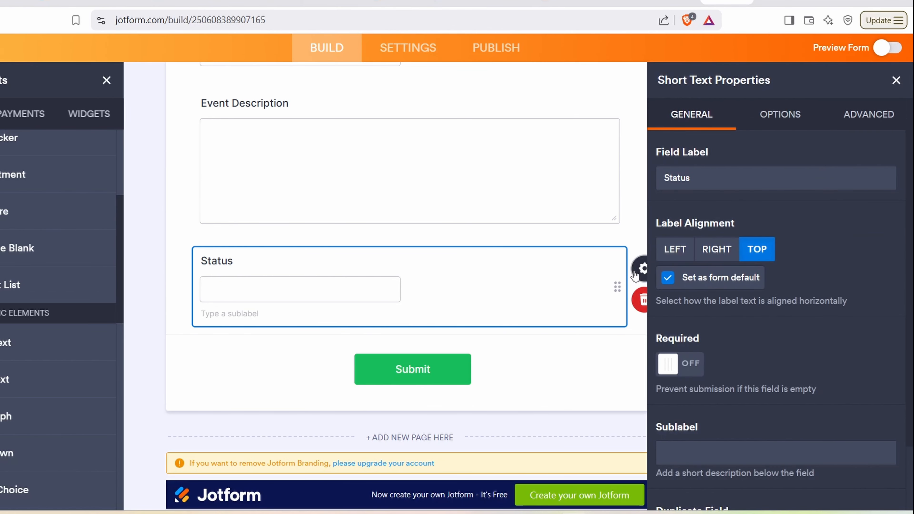
pyautogui.click(879, 116)
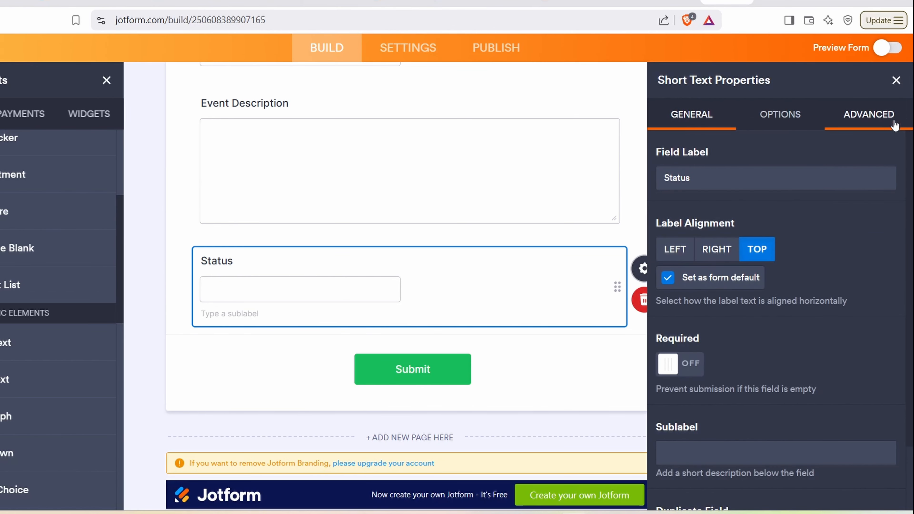
pyautogui.scroll(-3, 814, 330)
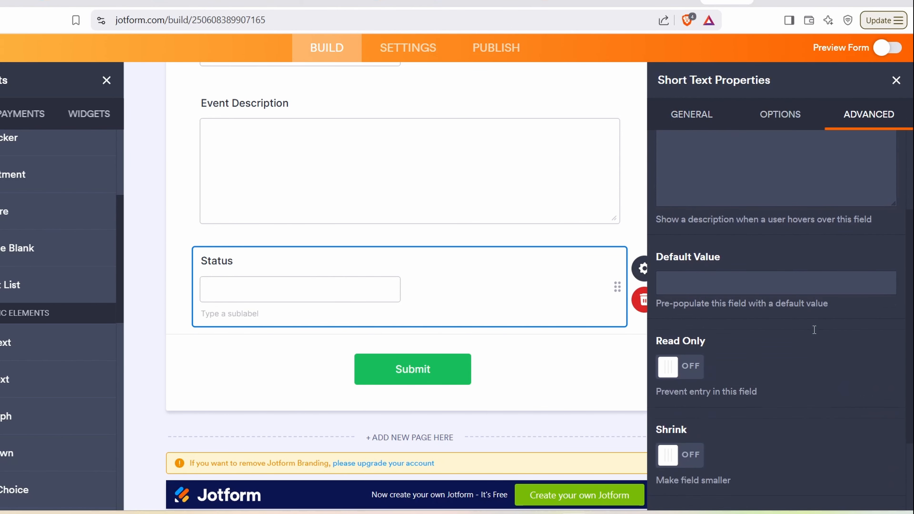
pyautogui.click(662, 368)
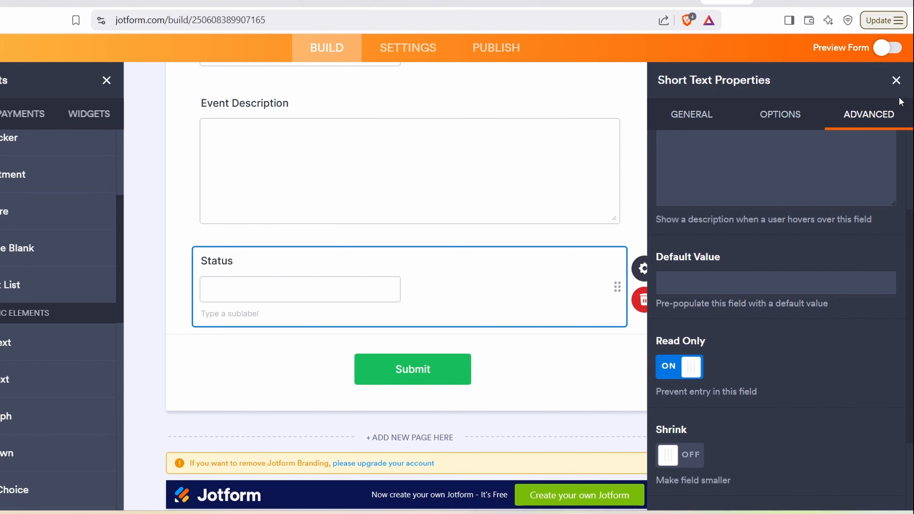
pyautogui.click(896, 80)
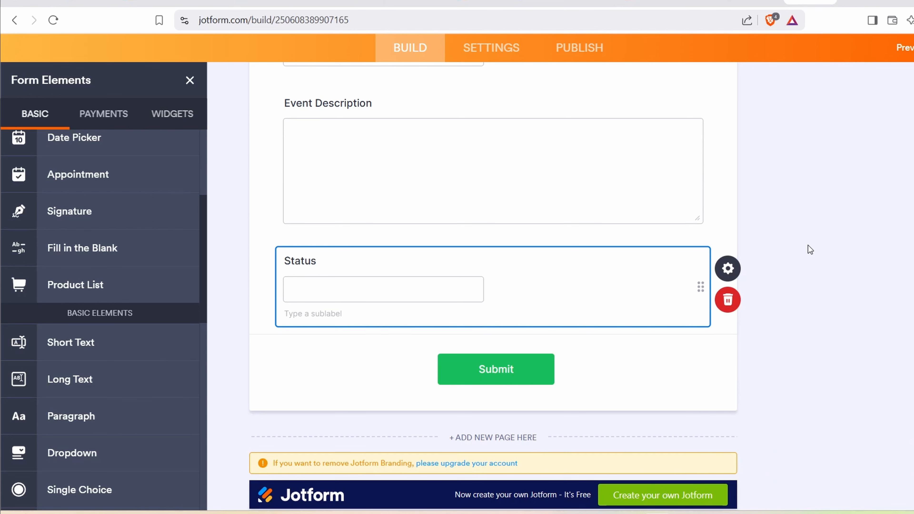
# Step: Start a new Show/Hide Field condition that checks the 5. Status field
pyautogui.click(493, 49)
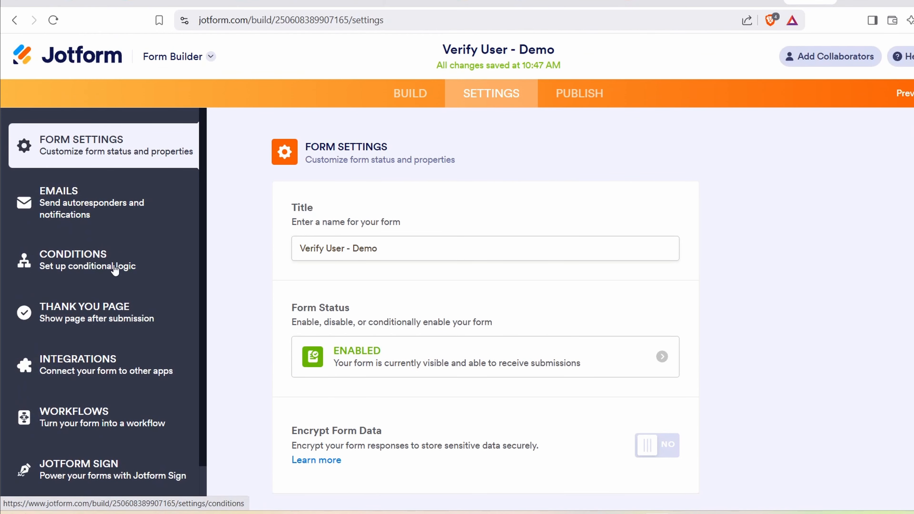
pyautogui.click(114, 269)
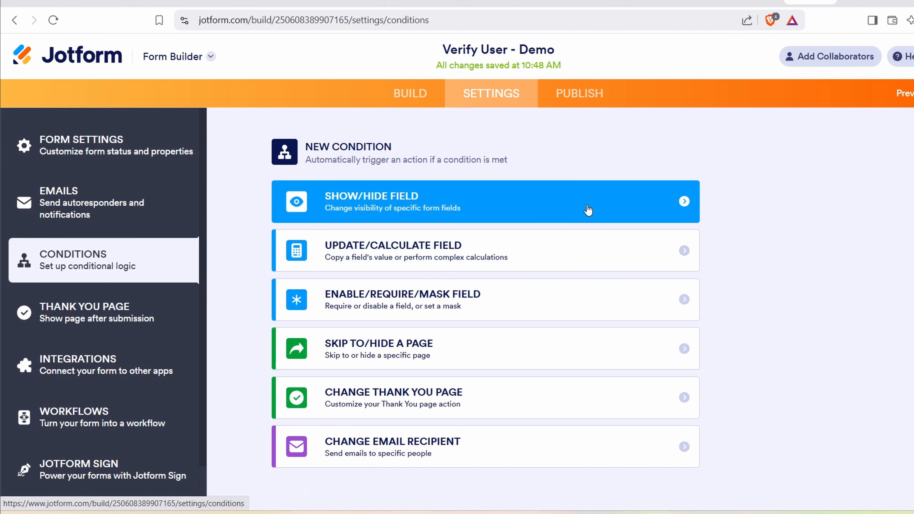
pyautogui.click(588, 210)
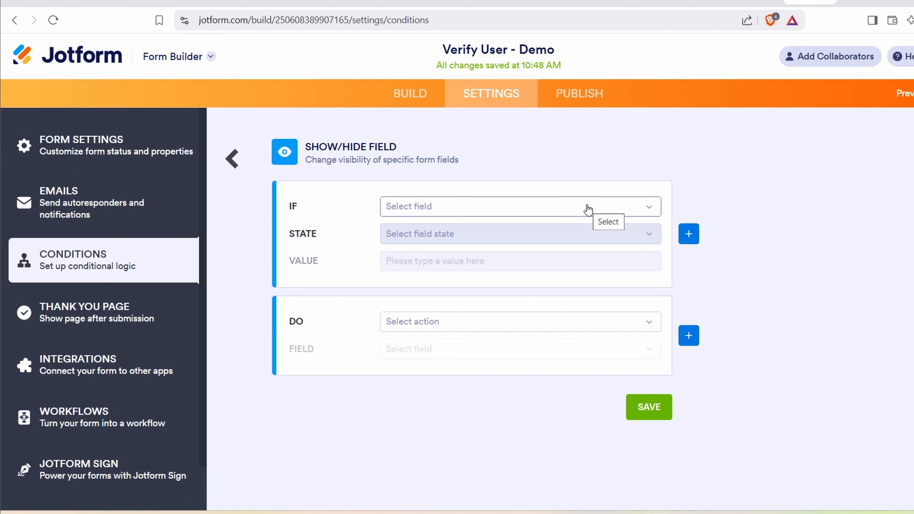
pyautogui.click(650, 212)
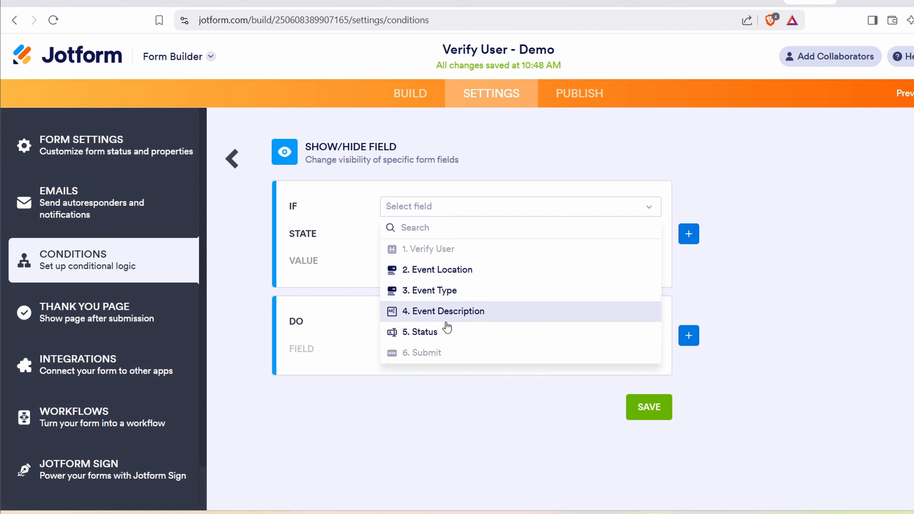
pyautogui.click(438, 333)
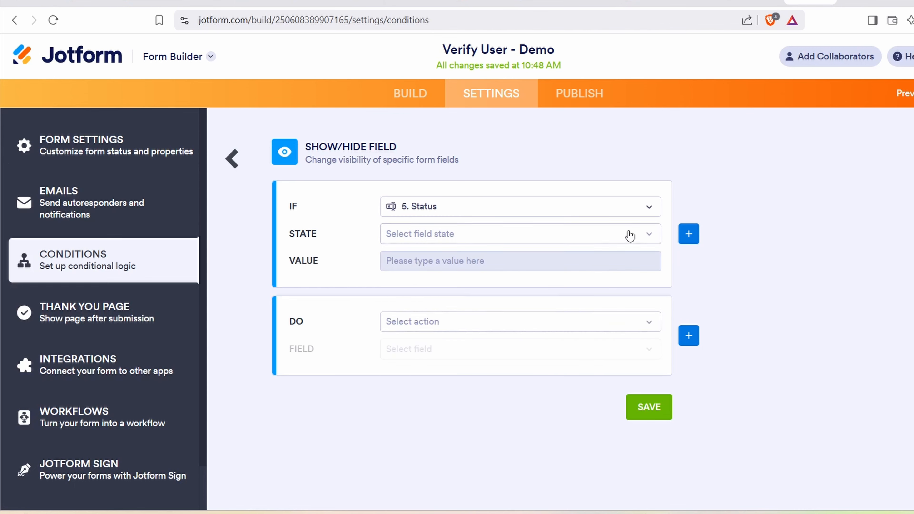
# Step: Make the condition hide 6. Submit when Status is empty, and save it
pyautogui.click(653, 234)
pyautogui.scroll(-1, 462, 354)
pyautogui.click(419, 388)
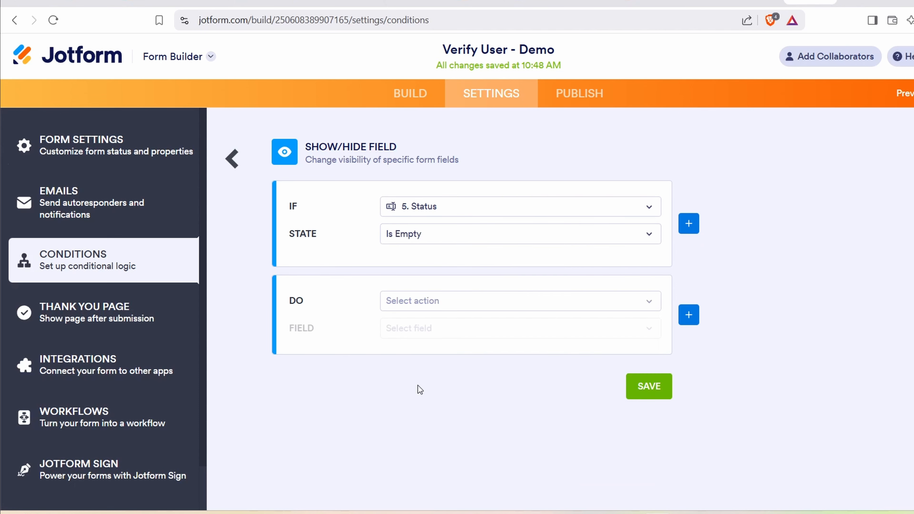
pyautogui.click(650, 303)
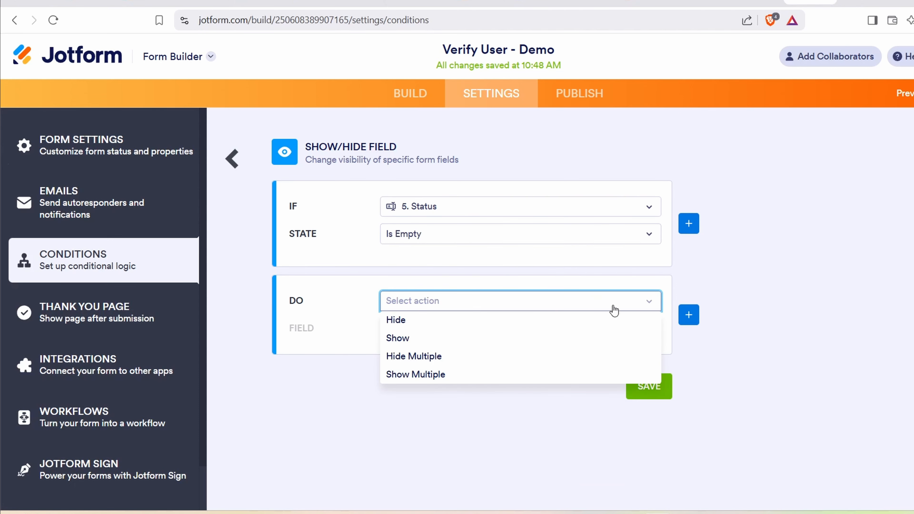
pyautogui.click(555, 326)
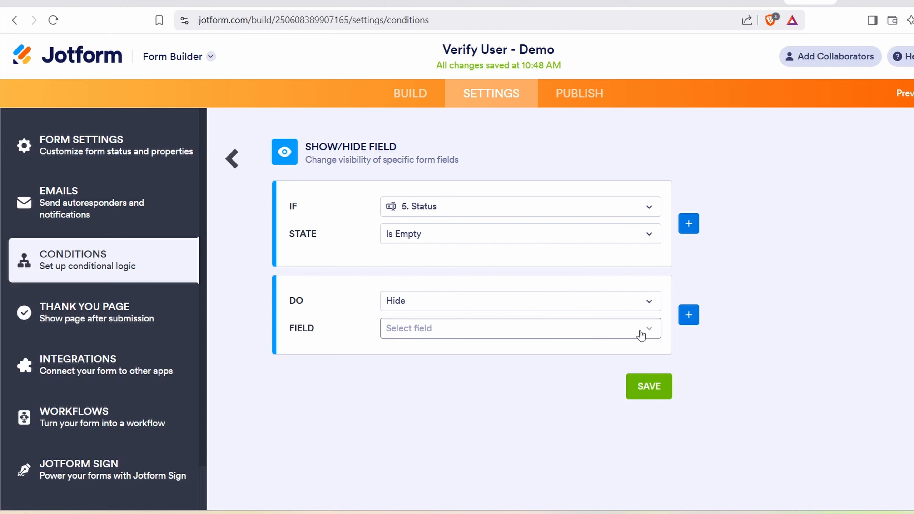
pyautogui.click(650, 329)
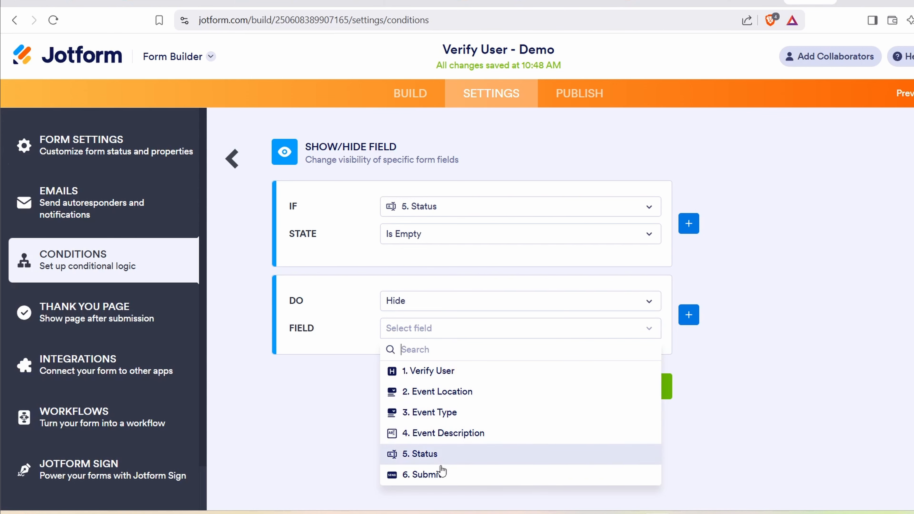
pyautogui.click(439, 475)
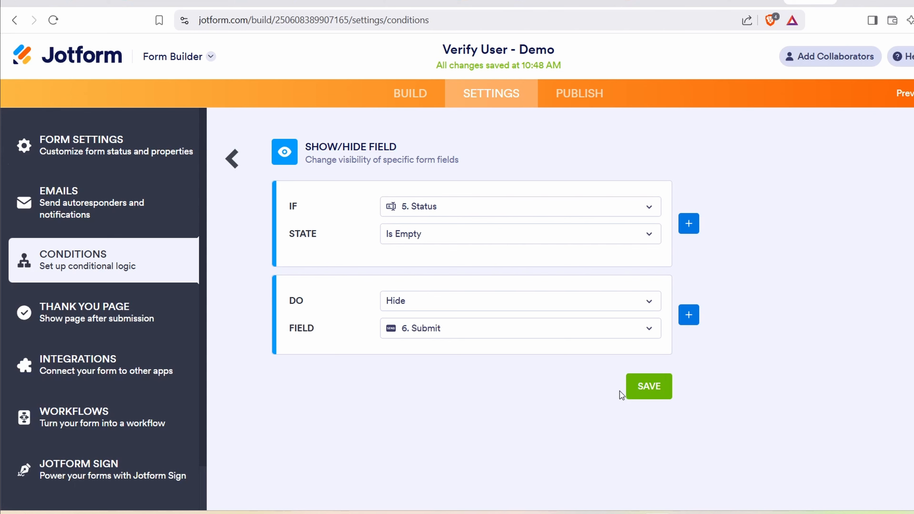
pyautogui.click(649, 387)
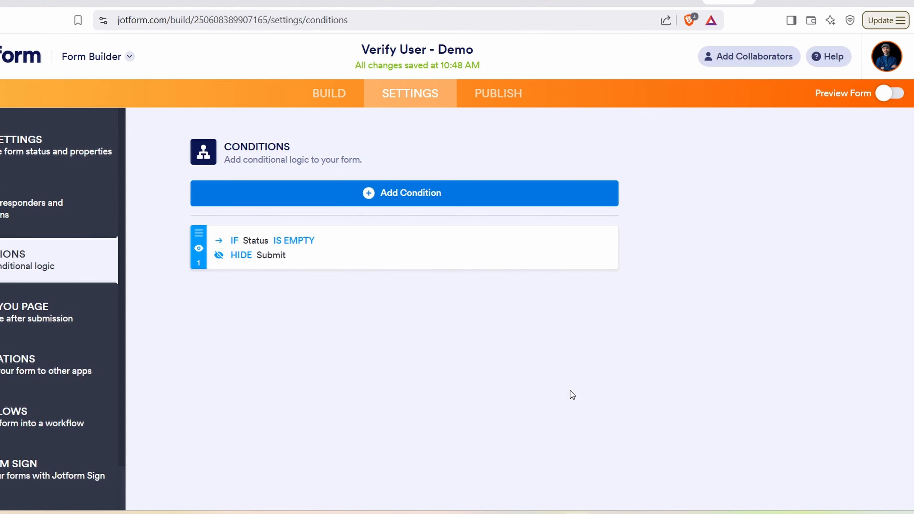
pyautogui.click(345, 99)
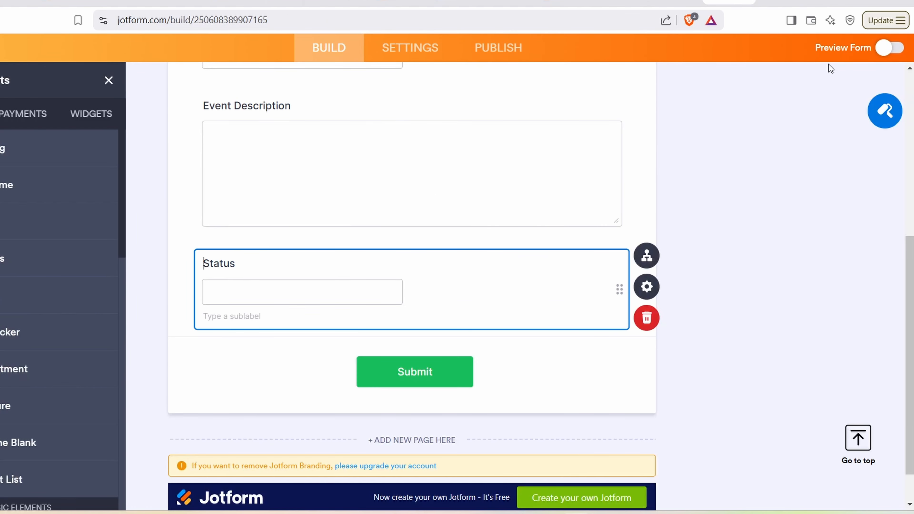
pyautogui.click(830, 53)
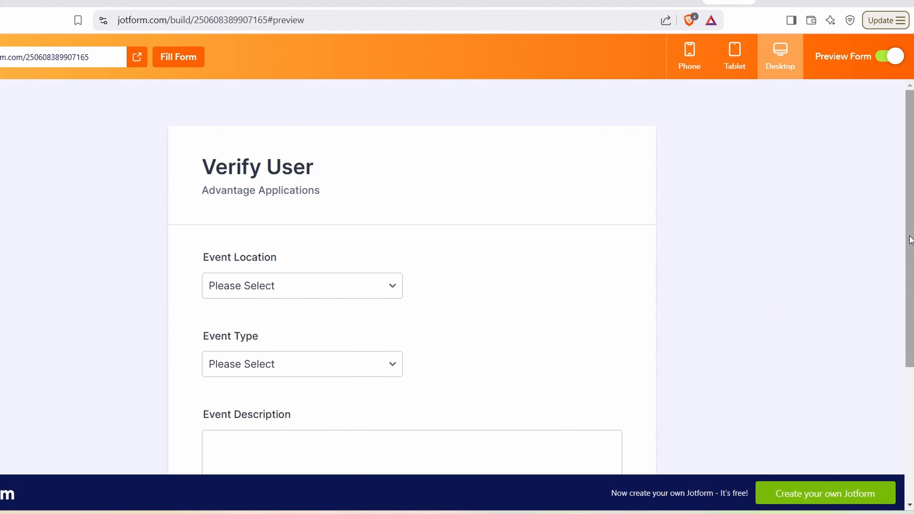
pyautogui.moveTo(911, 239); pyautogui.dragTo(649, 465)
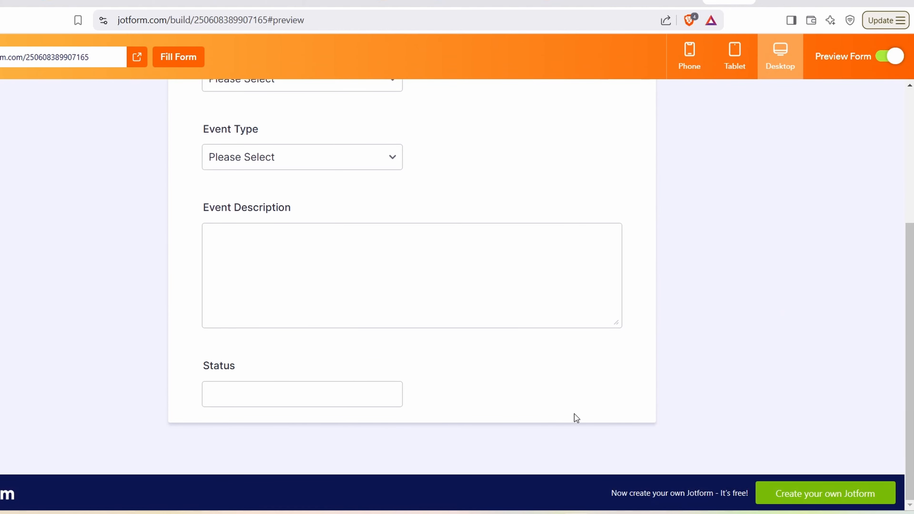
pyautogui.click(356, 396)
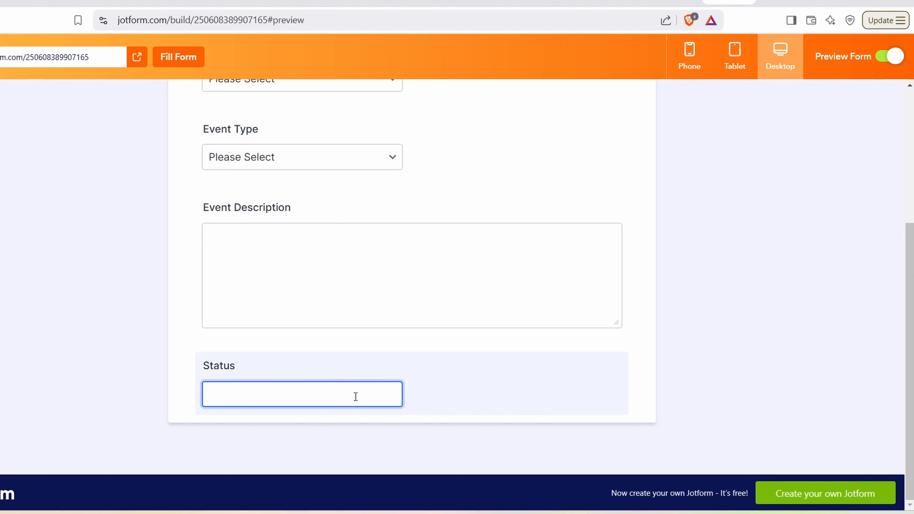
pyautogui.click(883, 56)
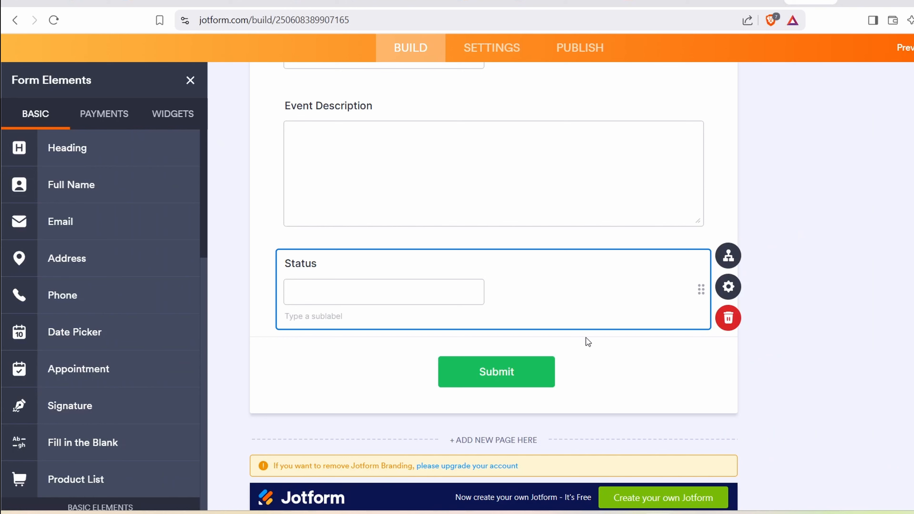
# Step: Search widgets for 'spread' and add the Spreadsheet to Form widget
pyautogui.click(182, 125)
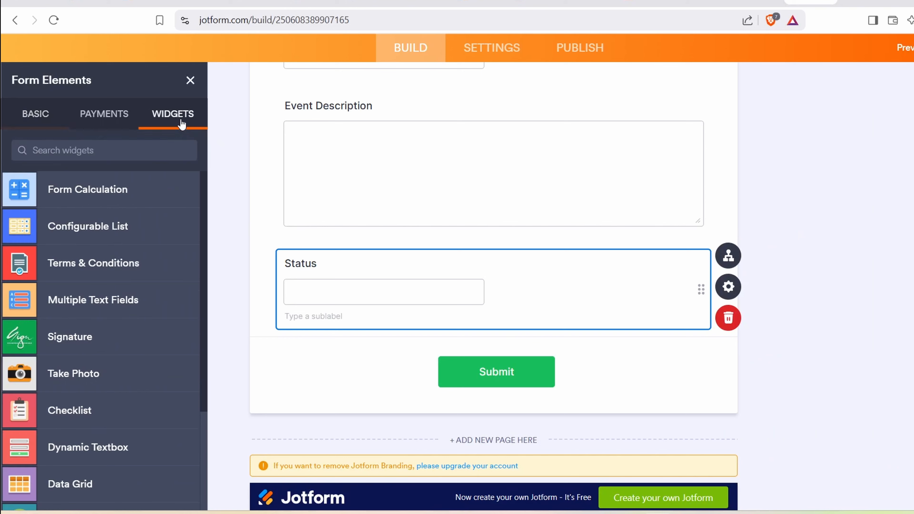
pyautogui.click(139, 149)
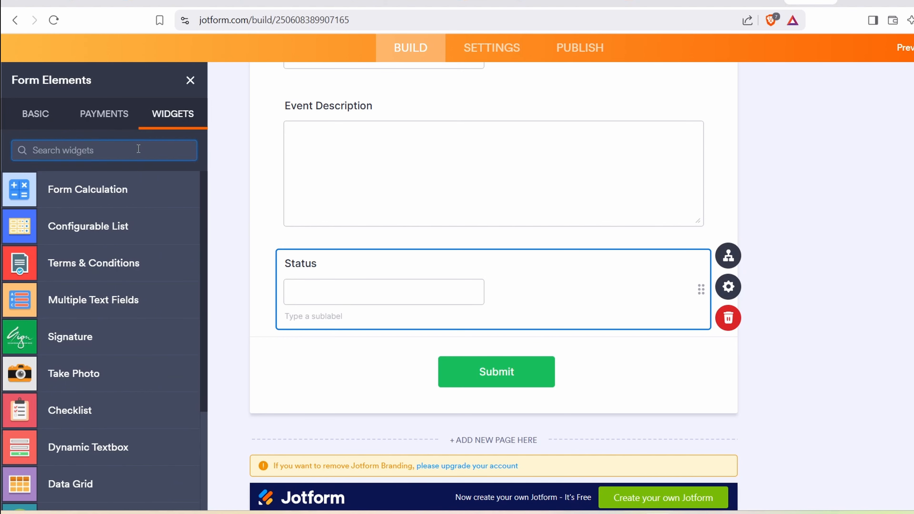
pyautogui.write('spread')
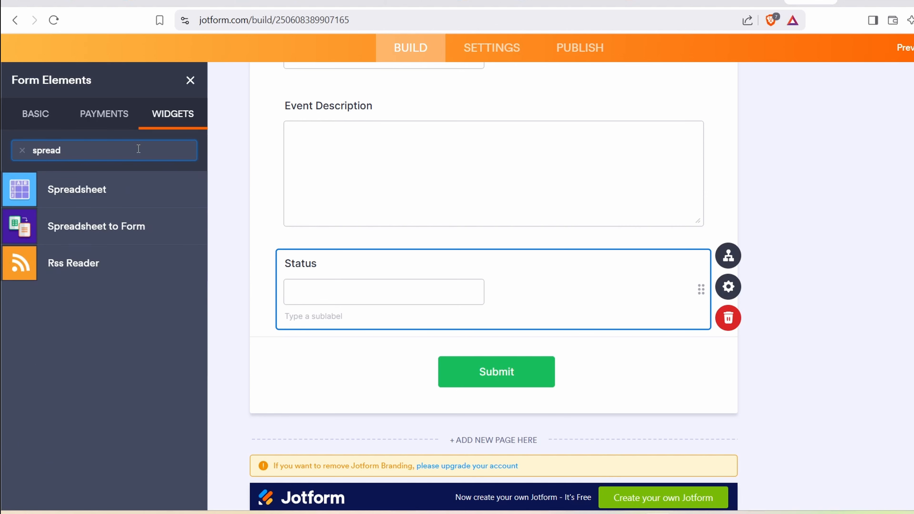
pyautogui.click(134, 231)
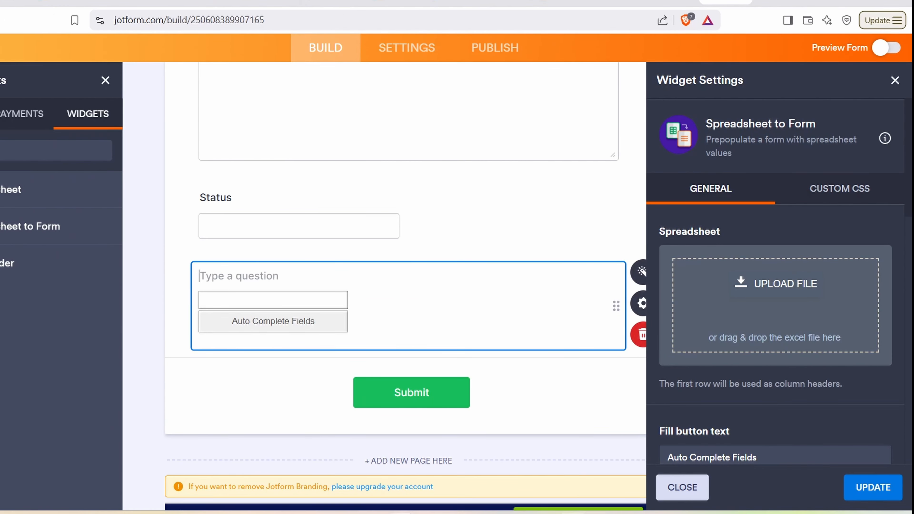
# Step: Drag Approved_Users.xlsx from File Explorer onto the widget's UPLOAD FILE drop zone
pyautogui.click(335, 412)
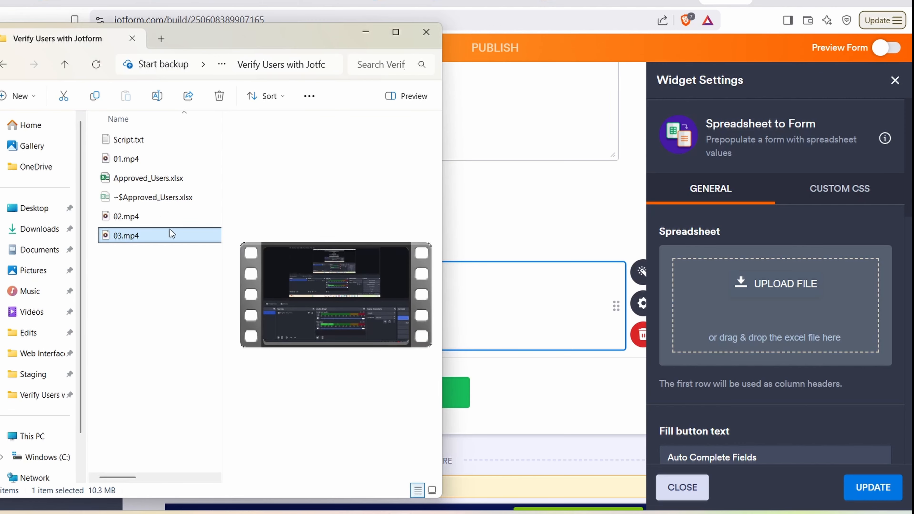
pyautogui.click(140, 182)
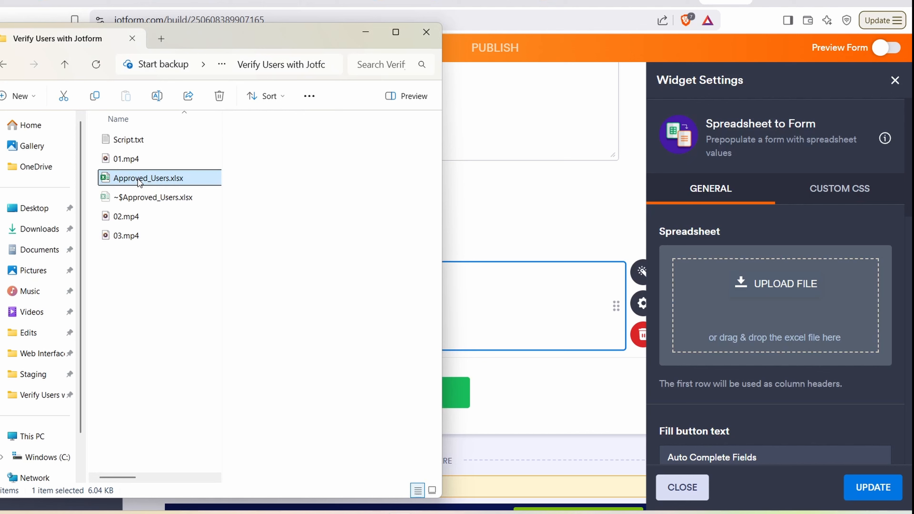
pyautogui.moveTo(140, 182); pyautogui.dragTo(720, 302)
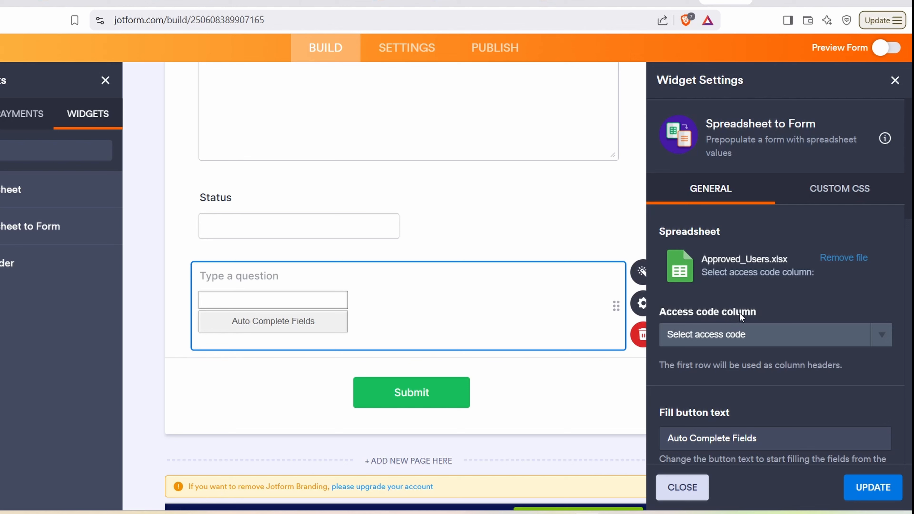
# Step: Choose Email as the widget's access code column
pyautogui.click(888, 342)
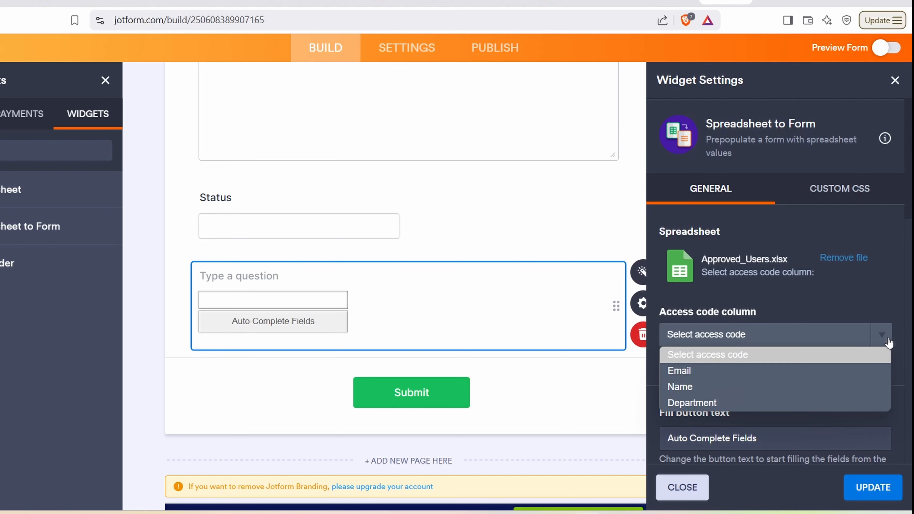
pyautogui.click(698, 368)
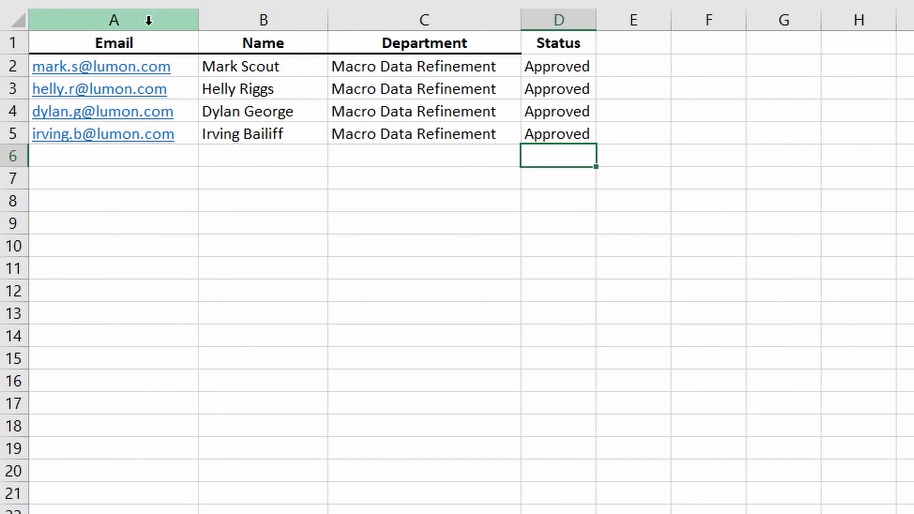
pyautogui.click(148, 21)
pyautogui.click(566, 28)
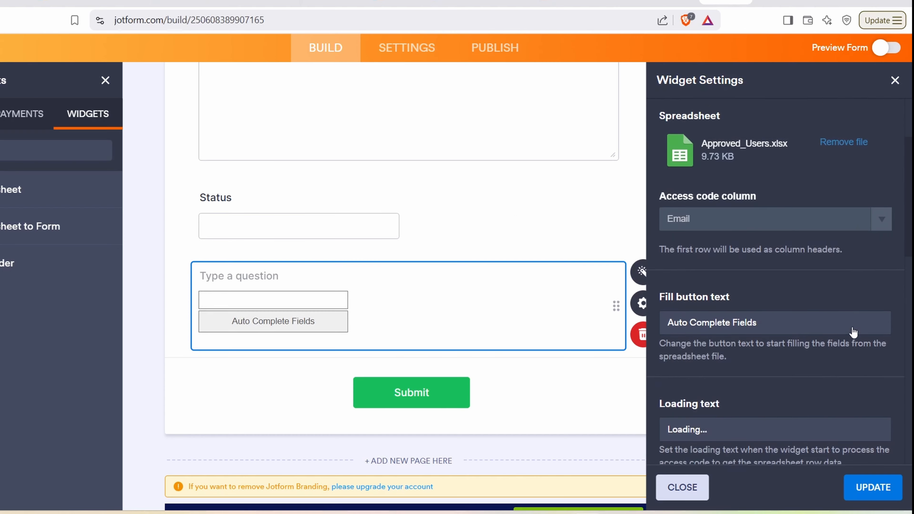
# Step: Set the fill button text to Verify and the valid code text to Verified
pyautogui.scroll(-2, 853, 331)
pyautogui.moveTo(774, 243); pyautogui.dragTo(663, 245)
pyautogui.write('Verif')
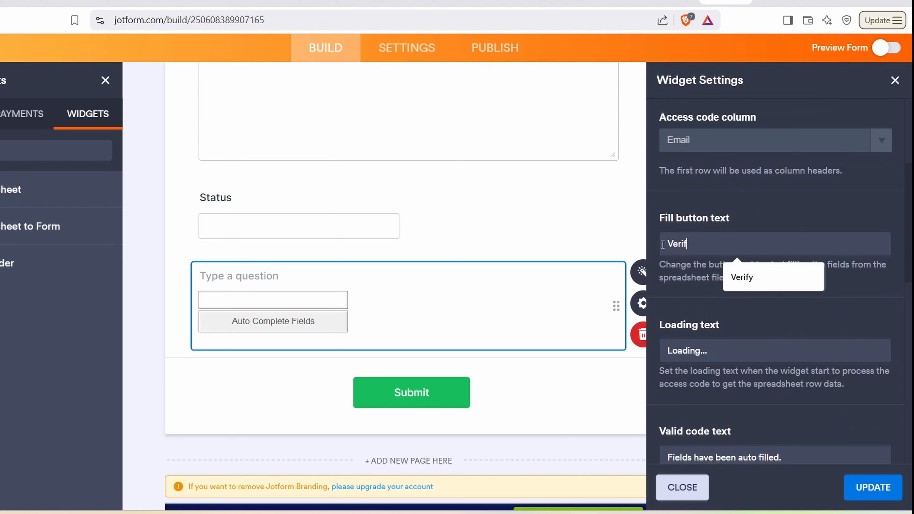
pyautogui.write('y')
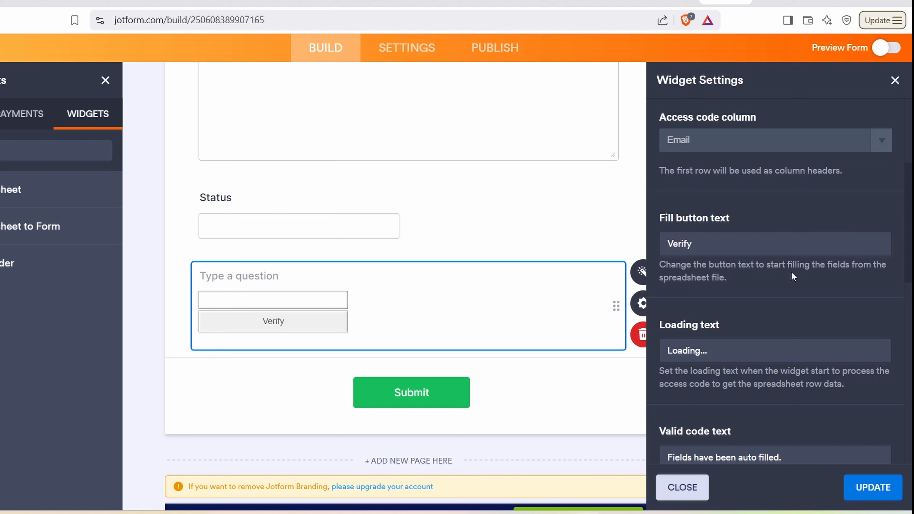
pyautogui.scroll(-5, 791, 271)
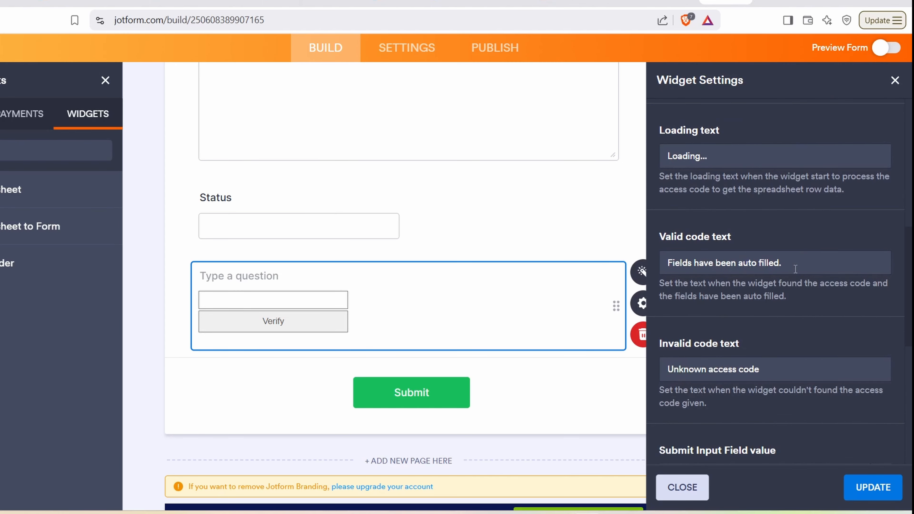
pyautogui.moveTo(783, 263); pyautogui.dragTo(662, 270)
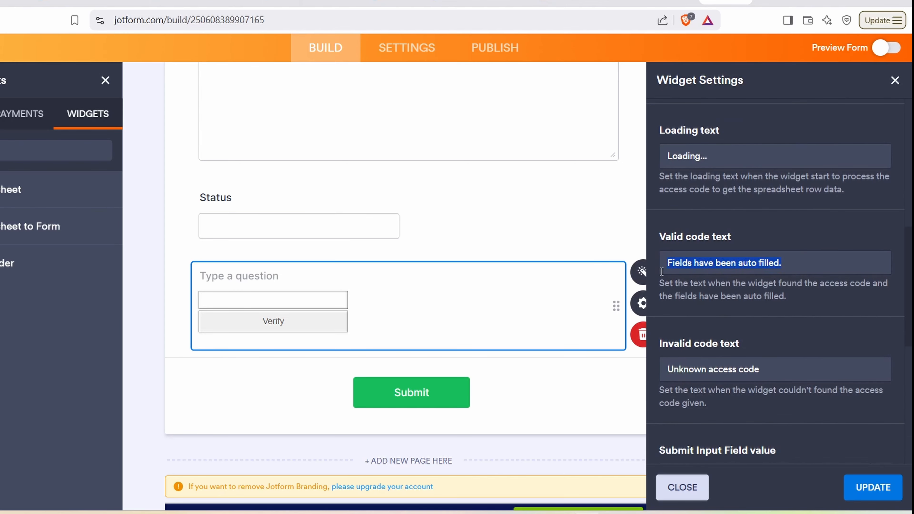
pyautogui.write('Veri')
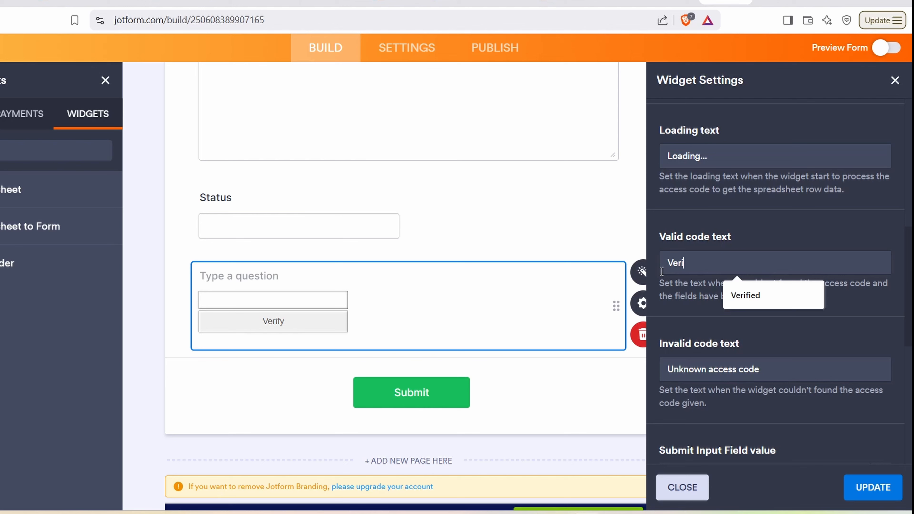
pyautogui.click(749, 293)
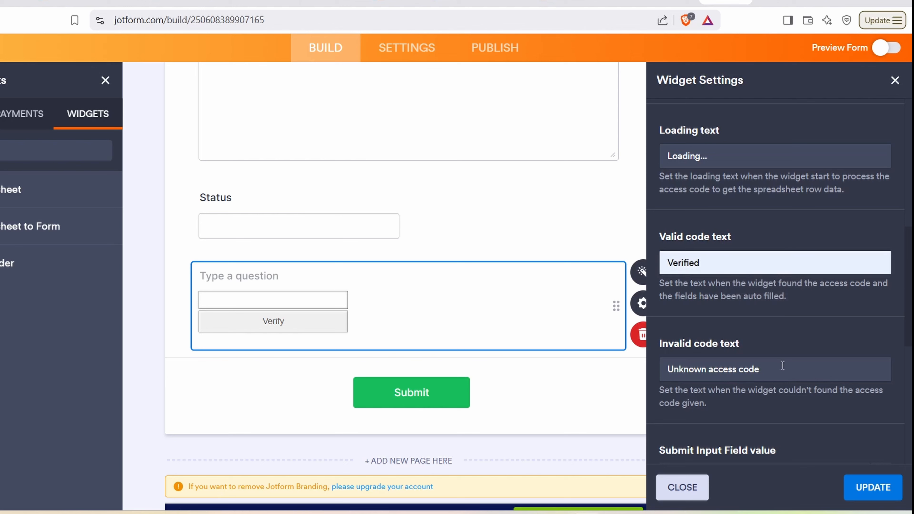
# Step: Set the invalid code text to Unknown email and apply the widget settings
pyautogui.moveTo(779, 369); pyautogui.dragTo(644, 371)
pyautogui.write('Unknown email')
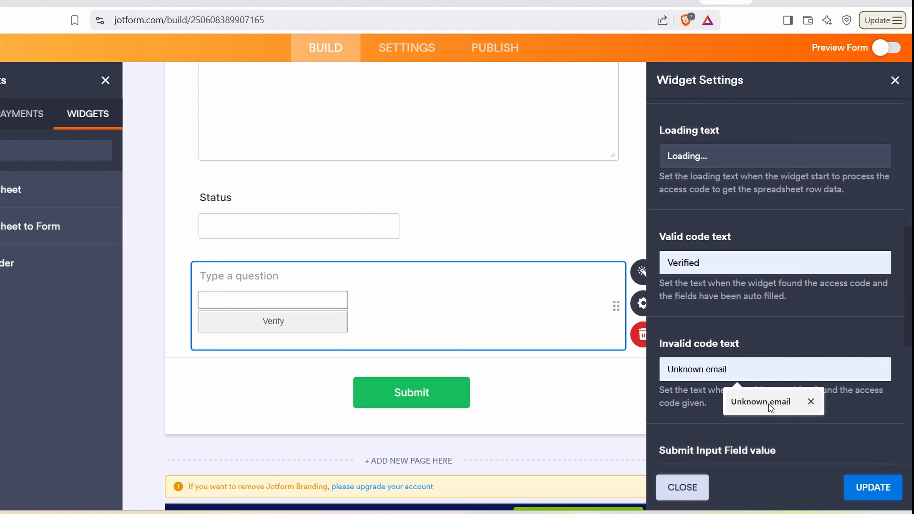
pyautogui.click(769, 404)
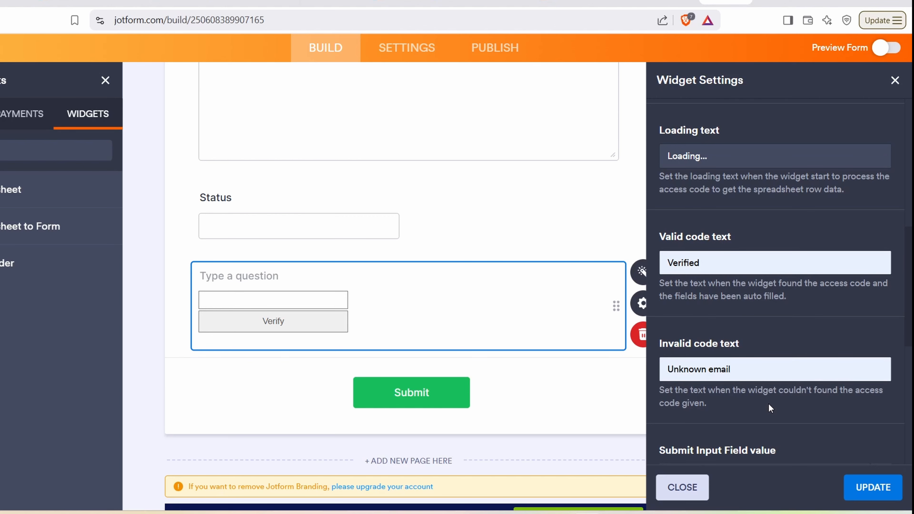
pyautogui.scroll(-3, 790, 391)
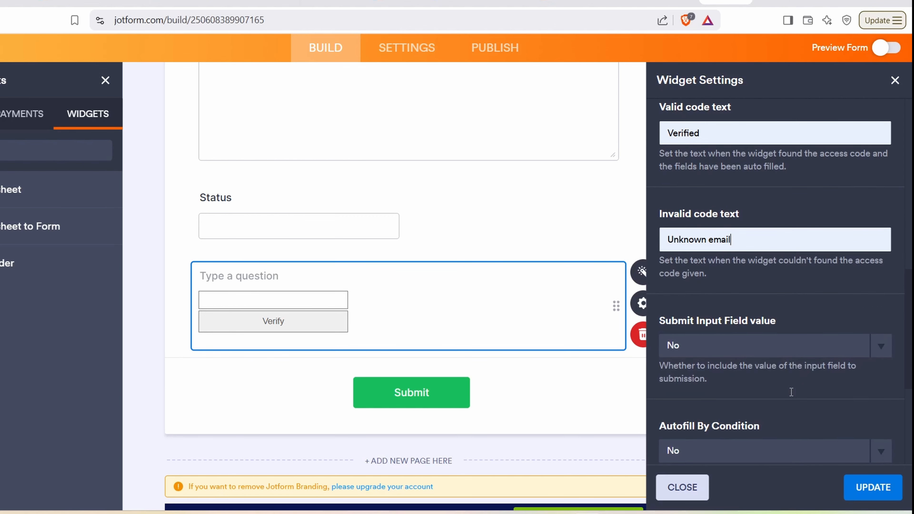
pyautogui.scroll(-5, 791, 391)
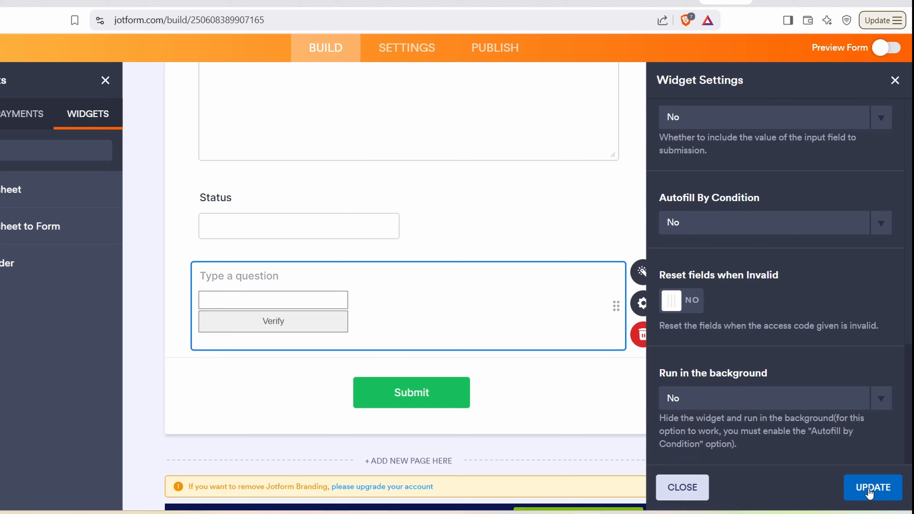
pyautogui.click(870, 488)
# Step: Label the widget 'Enter your email address' and try its email field in Preview Form
pyautogui.click(283, 224)
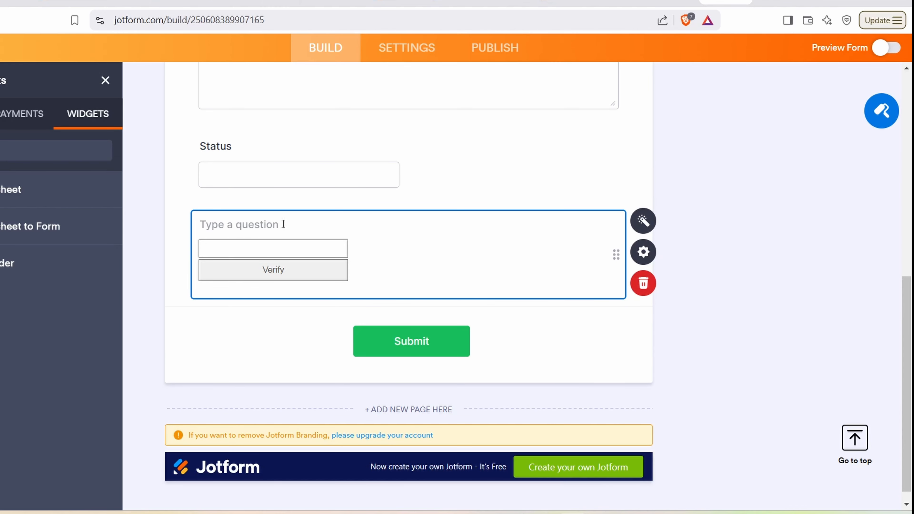
pyautogui.write('Enter your email address')
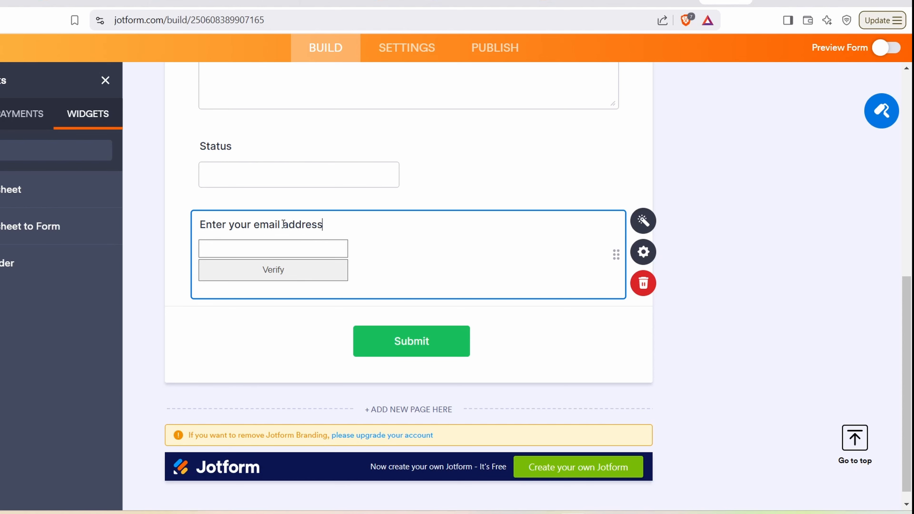
pyautogui.click(882, 50)
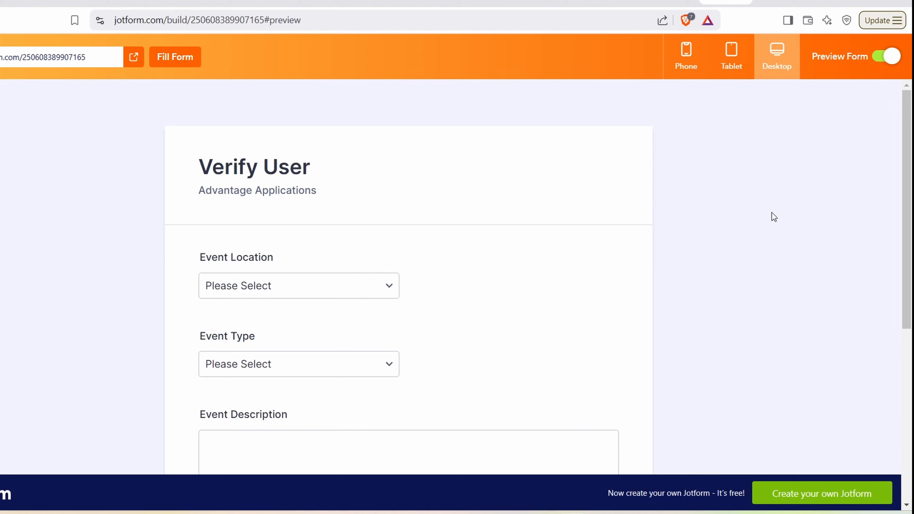
pyautogui.scroll(-7, 772, 213)
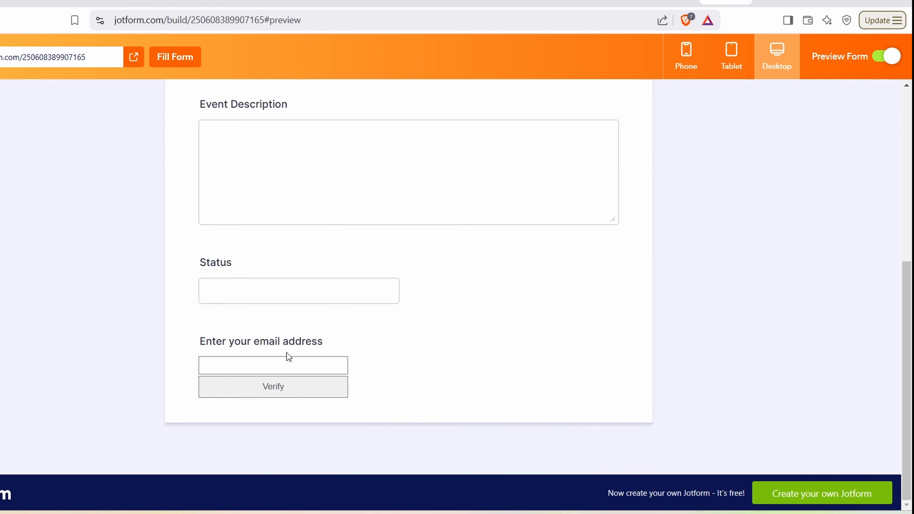
pyautogui.click(281, 360)
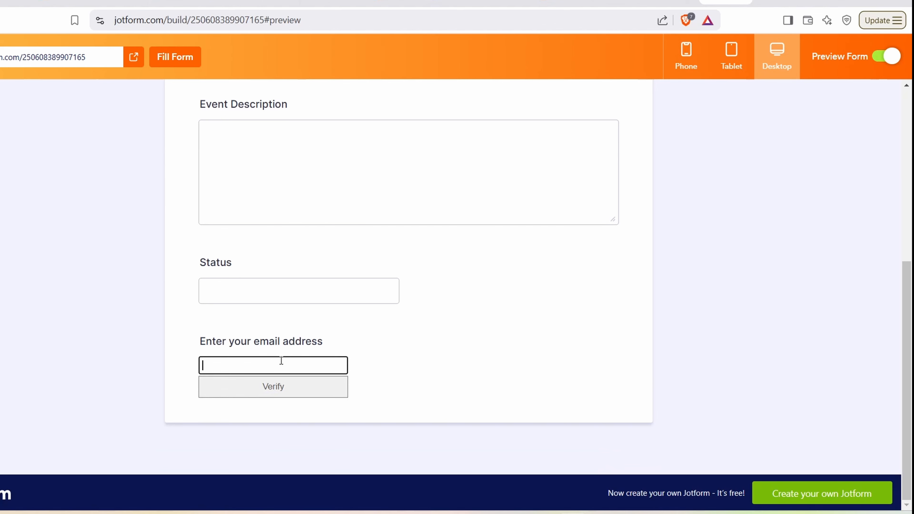
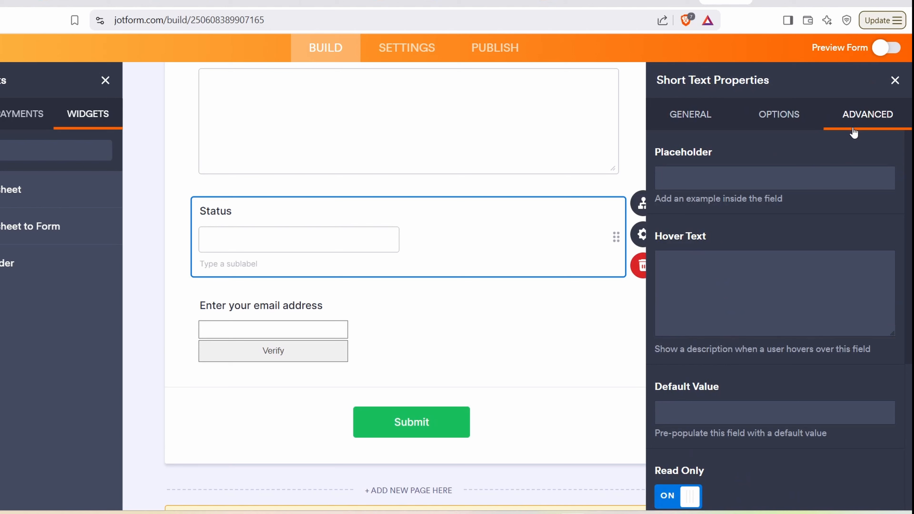
# Step: Turn on Hide field for the Status field, close its properties, and open Preview Form
pyautogui.scroll(-5, 754, 335)
pyautogui.scroll(-1, 753, 349)
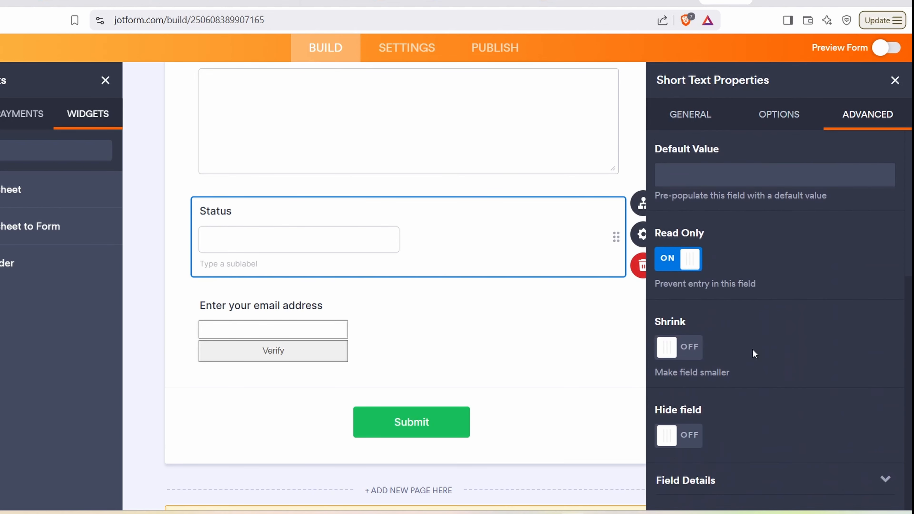
pyautogui.click(669, 437)
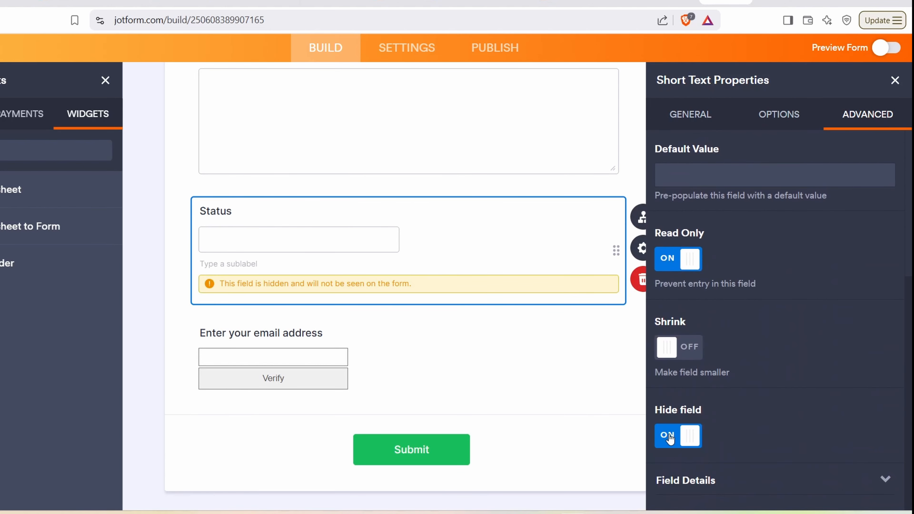
pyautogui.click(895, 80)
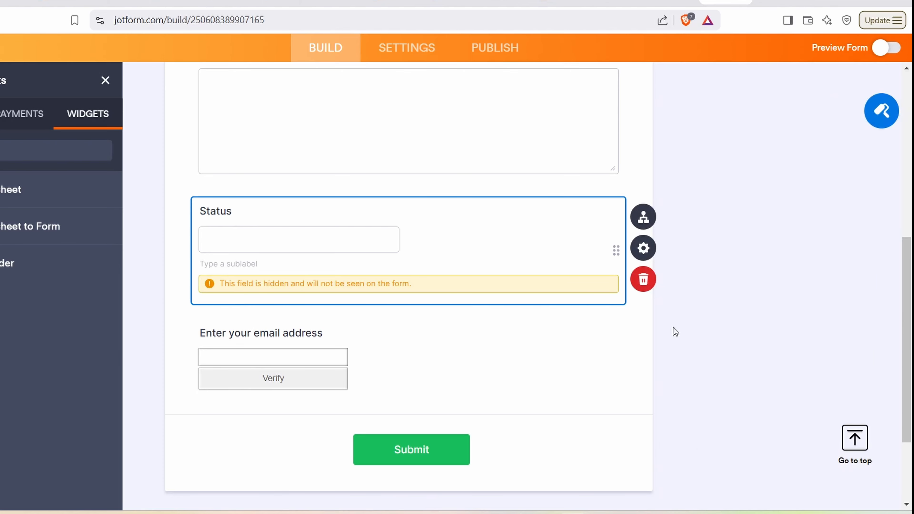
pyautogui.click(886, 48)
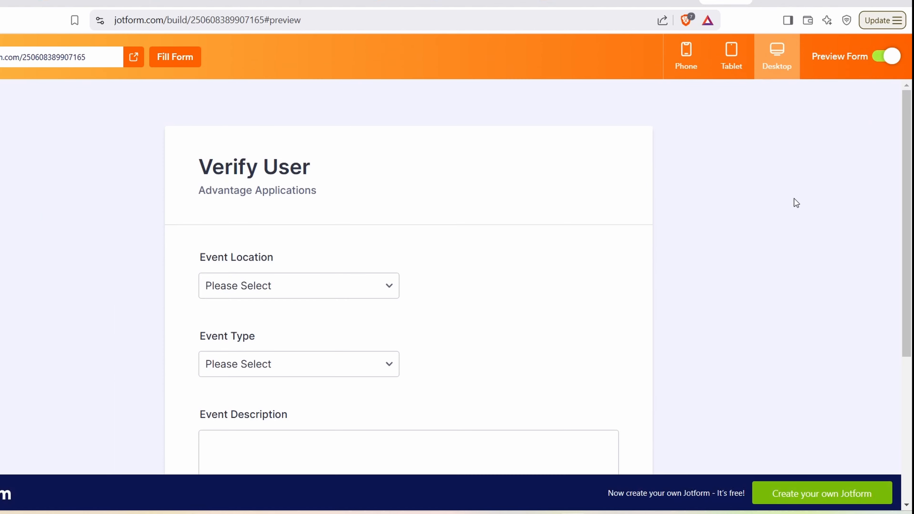
# Step: In the preview, enter a test email address in the widget and verify it
pyautogui.moveTo(909, 176); pyautogui.dragTo(911, 320)
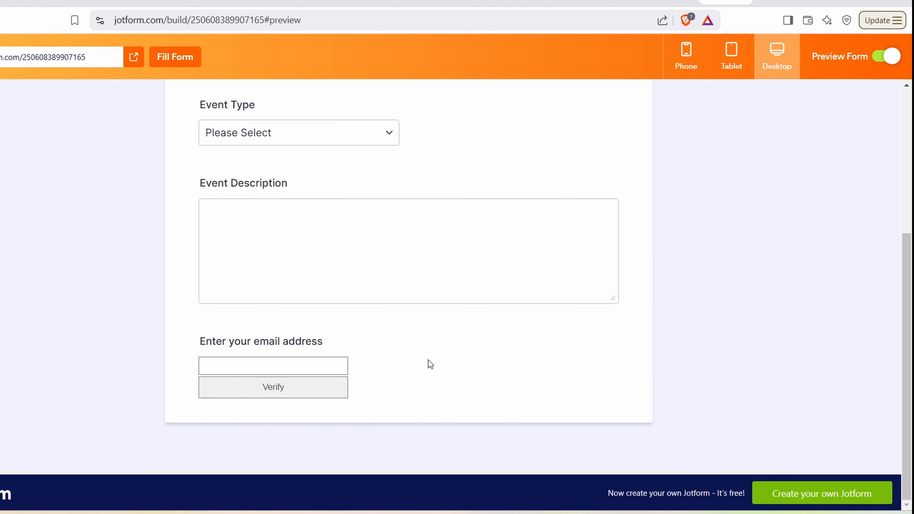
pyautogui.click(326, 369)
pyautogui.click(298, 395)
pyautogui.scroll(-3, 553, 349)
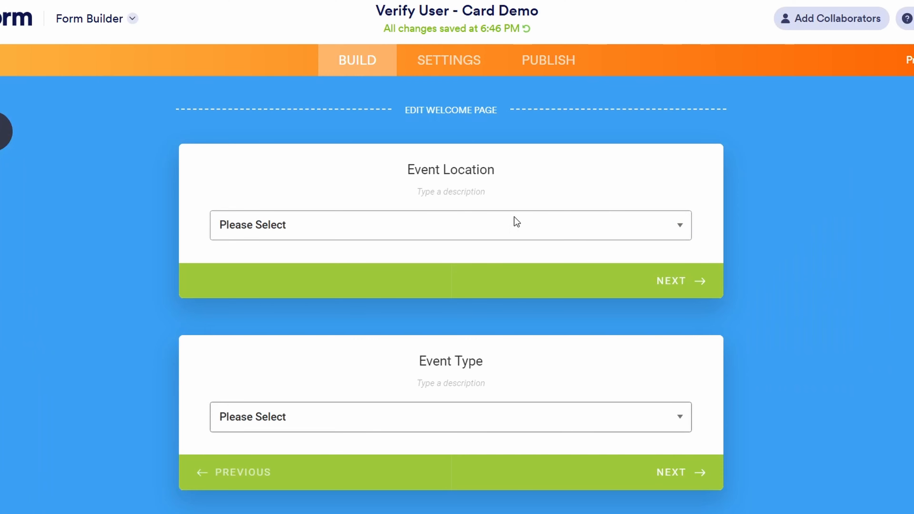
# Step: Start the card form preview and choose Offices as the event location
pyautogui.scroll(-10, 528, 204)
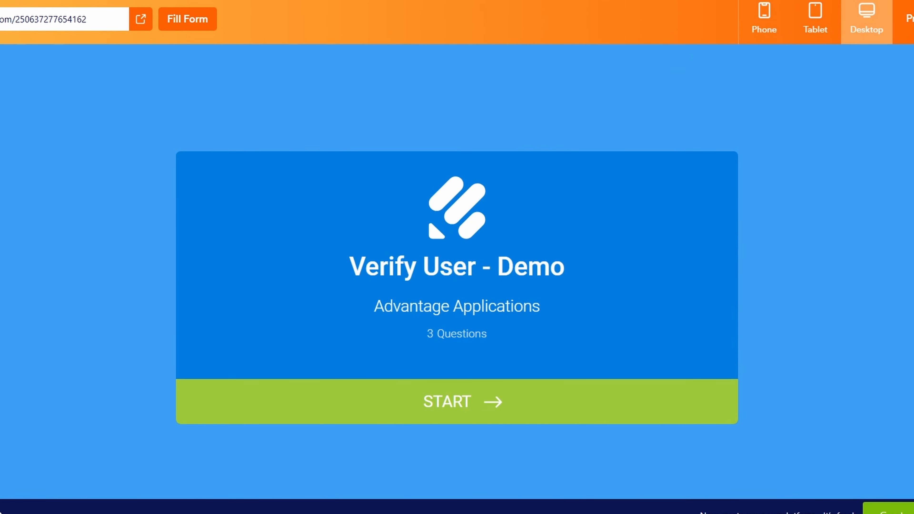
pyautogui.click(468, 402)
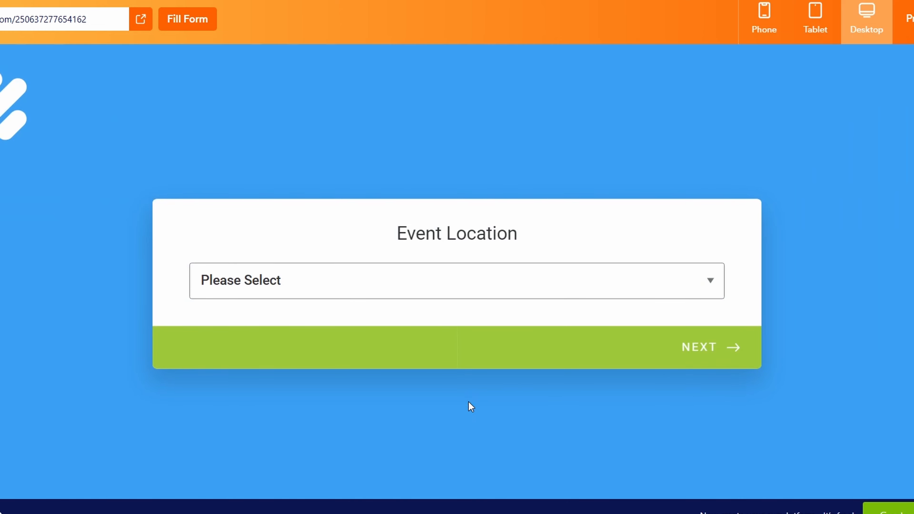
pyautogui.click(706, 286)
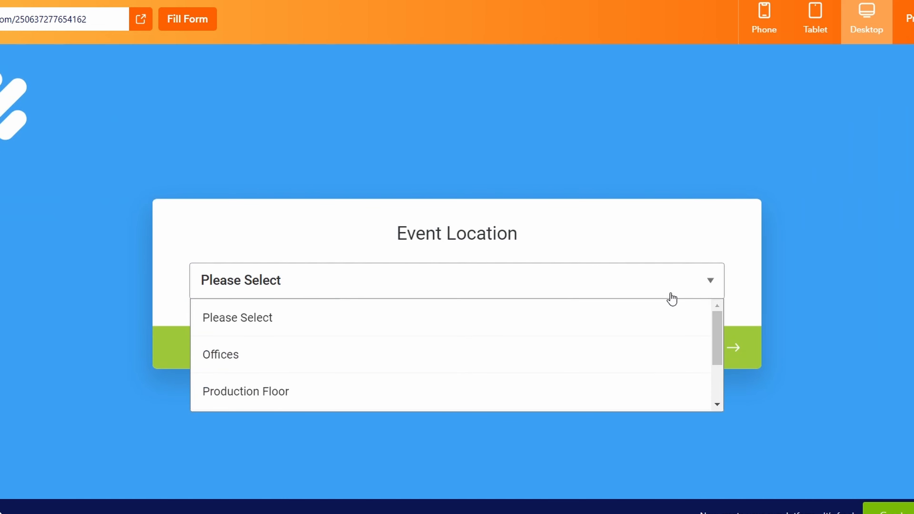
pyautogui.click(578, 355)
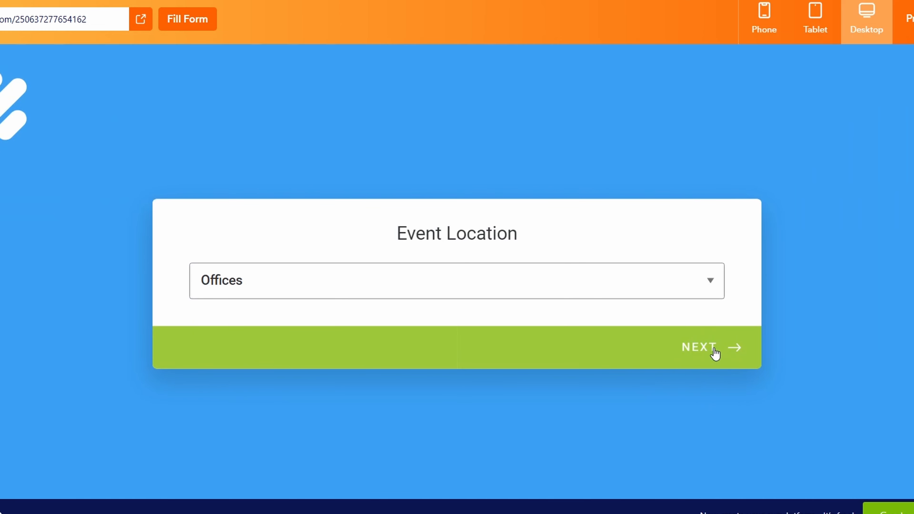
pyautogui.click(714, 353)
# Step: Choose Health & Safety as the event type and type TEST as the event description
pyautogui.click(711, 288)
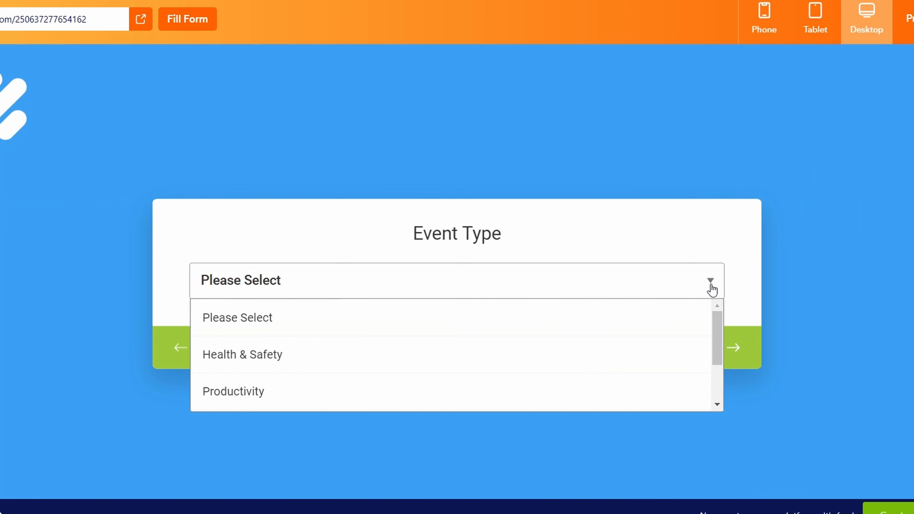
pyautogui.click(627, 350)
pyautogui.click(697, 348)
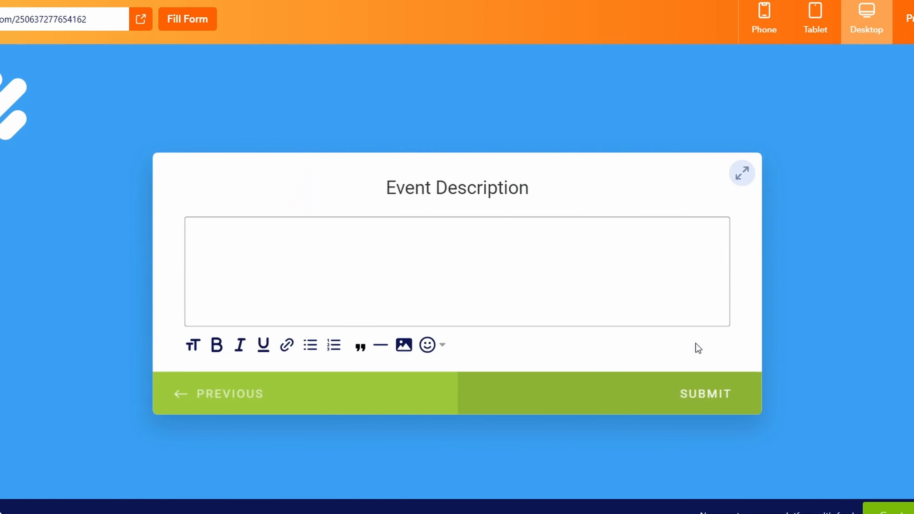
pyautogui.click(654, 296)
pyautogui.write('TEST')
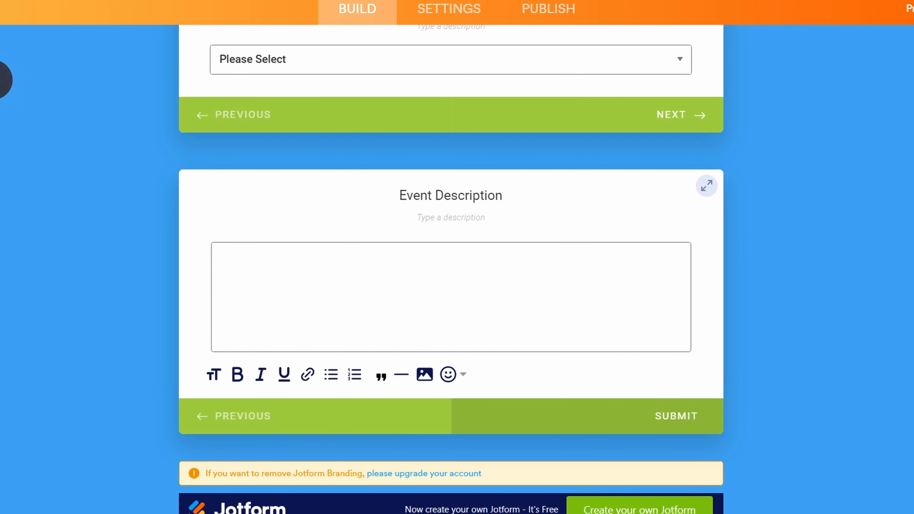
# Step: Add a Short Text question labelled 'Status' after the Event Description card
pyautogui.scroll(9, 808, 212)
pyautogui.scroll(-11, 808, 211)
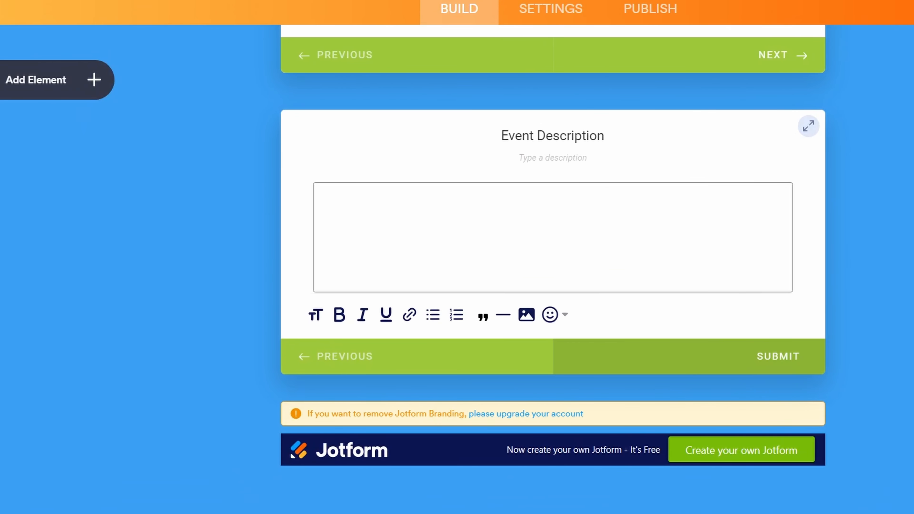
pyautogui.scroll(-1, 817, 184)
pyautogui.click(98, 85)
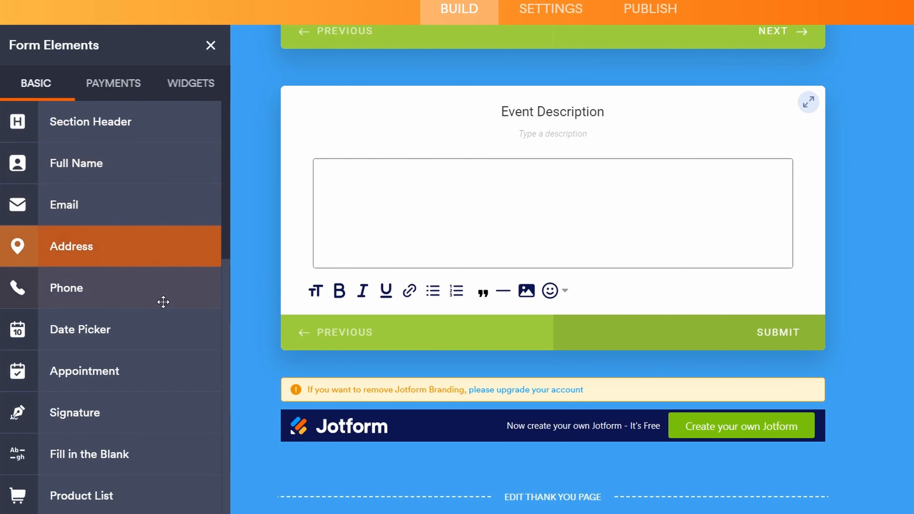
pyautogui.scroll(-4, 163, 310)
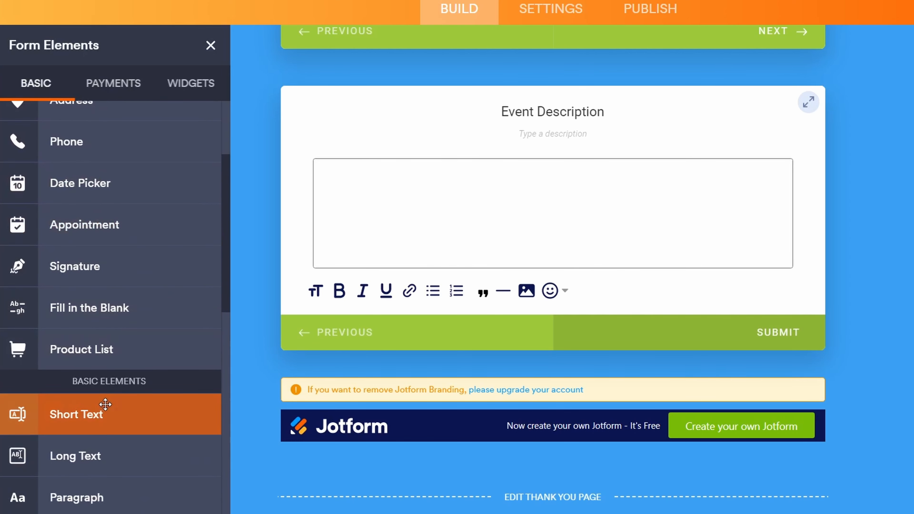
pyautogui.moveTo(98, 408); pyautogui.dragTo(439, 387)
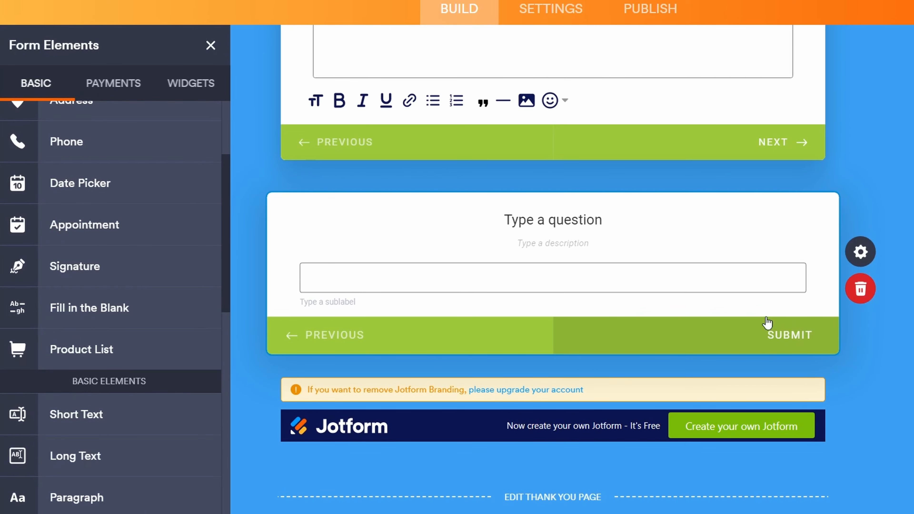
pyautogui.click(604, 221)
pyautogui.write('Status')
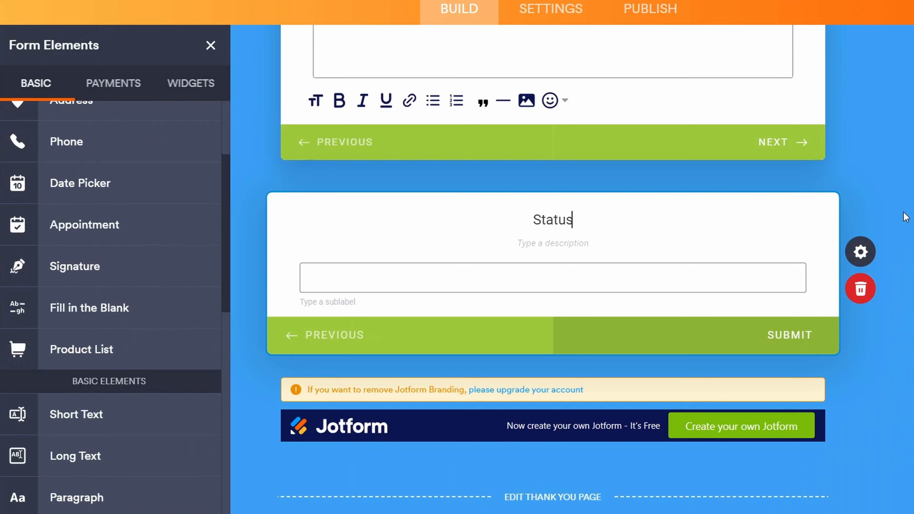
pyautogui.click(553, 14)
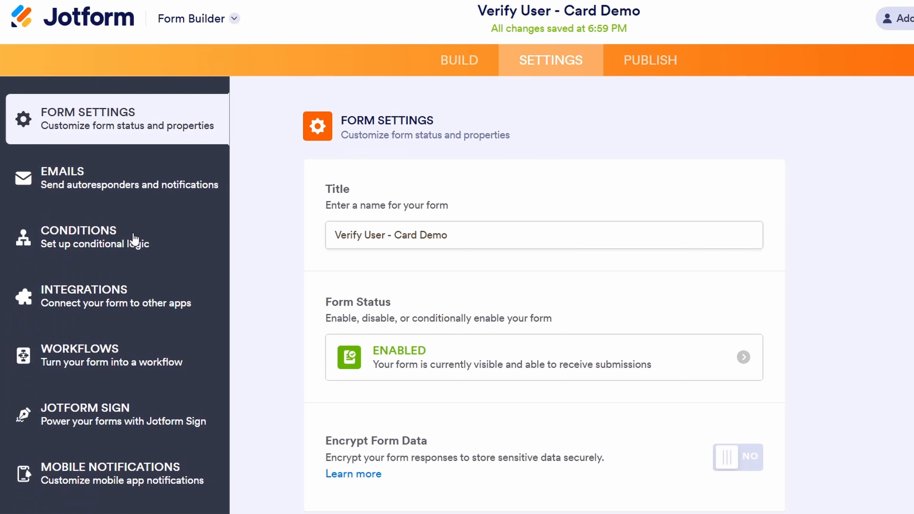
# Step: Begin a Show/Hide field condition set to hide a field
pyautogui.click(135, 238)
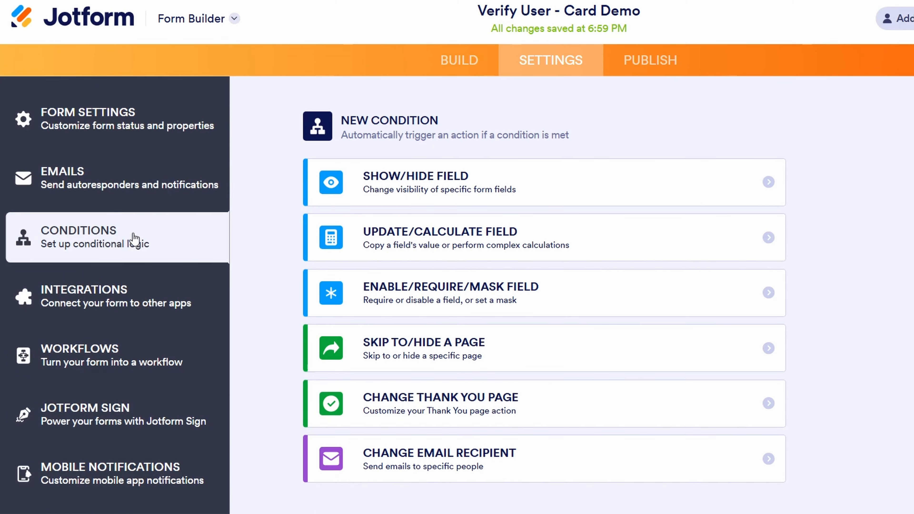
pyautogui.click(771, 187)
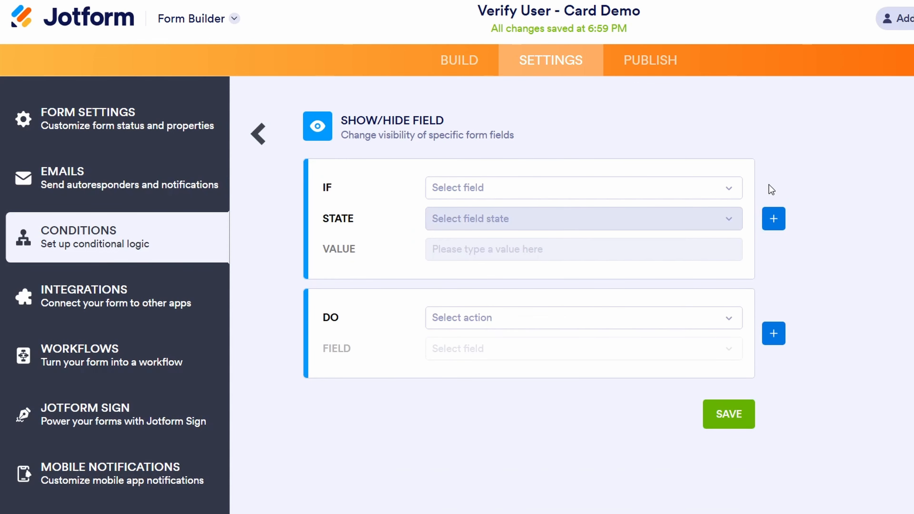
pyautogui.click(729, 321)
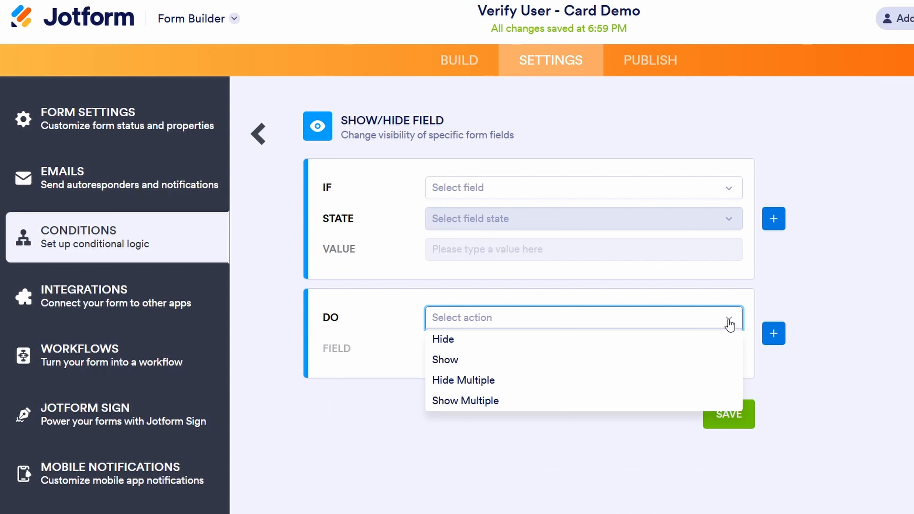
pyautogui.click(704, 340)
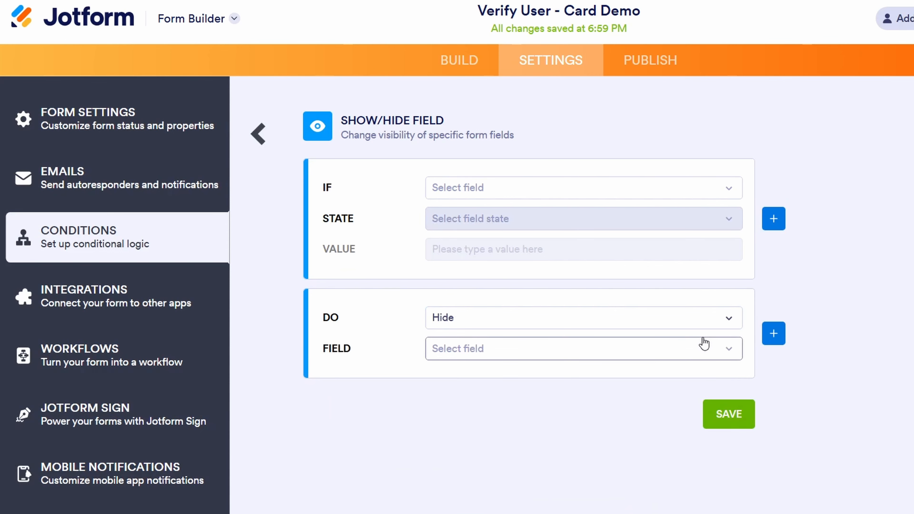
pyautogui.click(734, 351)
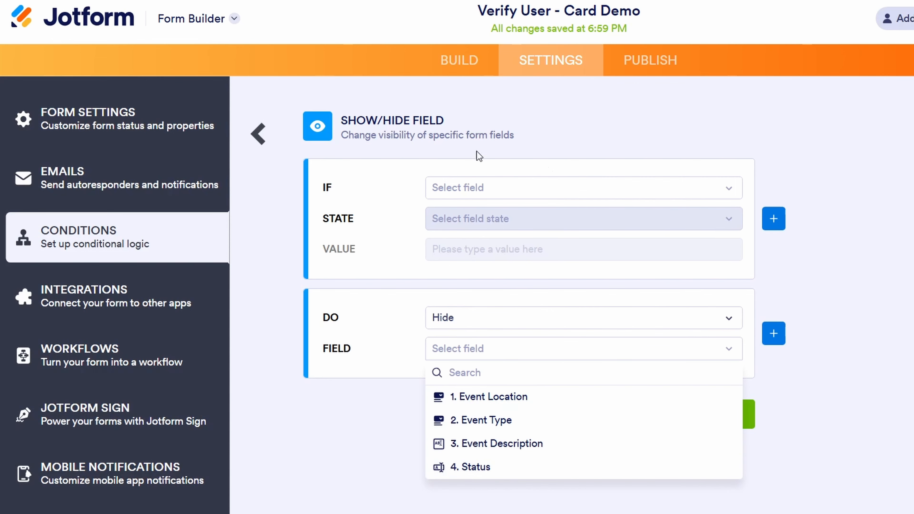
# Step: Discard the unfinished condition and pick ENABLE/REQUIRE/MASK FIELD instead
pyautogui.click(252, 134)
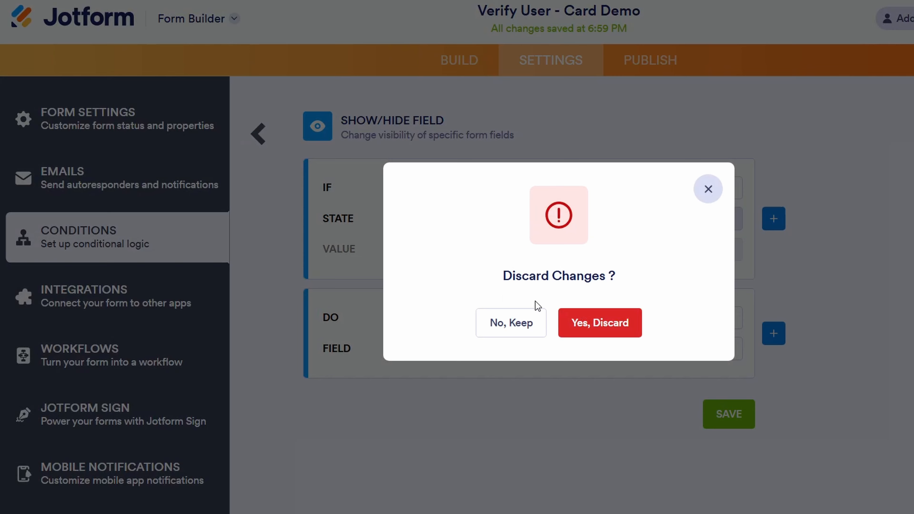
pyautogui.click(592, 329)
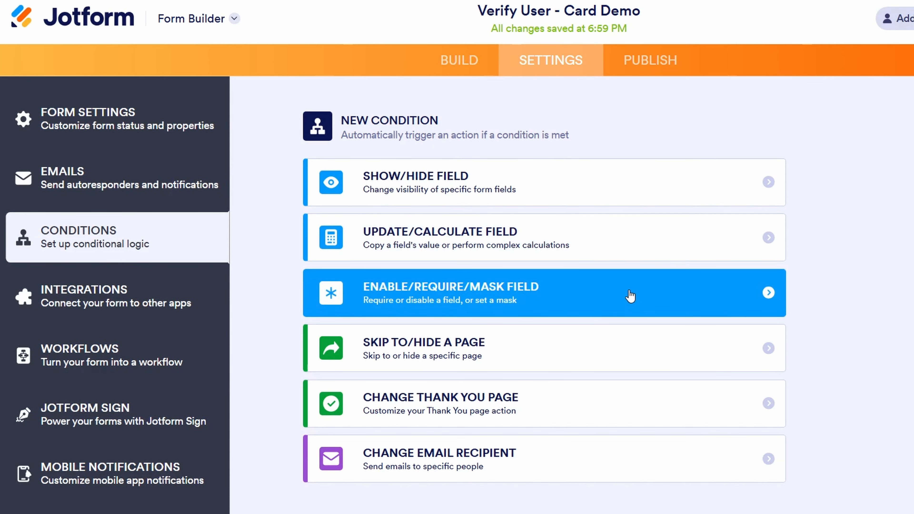
pyautogui.click(629, 296)
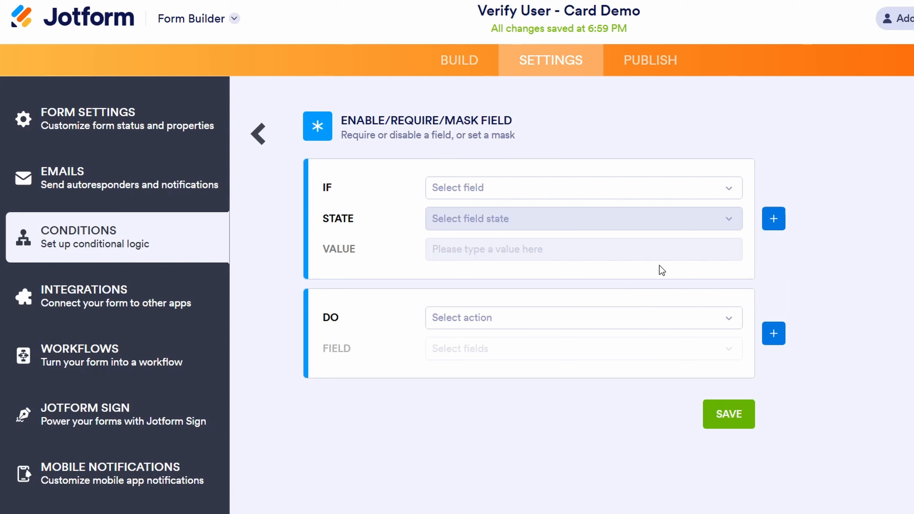
# Step: Save a condition: if 4. Status Is Empty, Disable Submit; then go back to Build
pyautogui.click(729, 191)
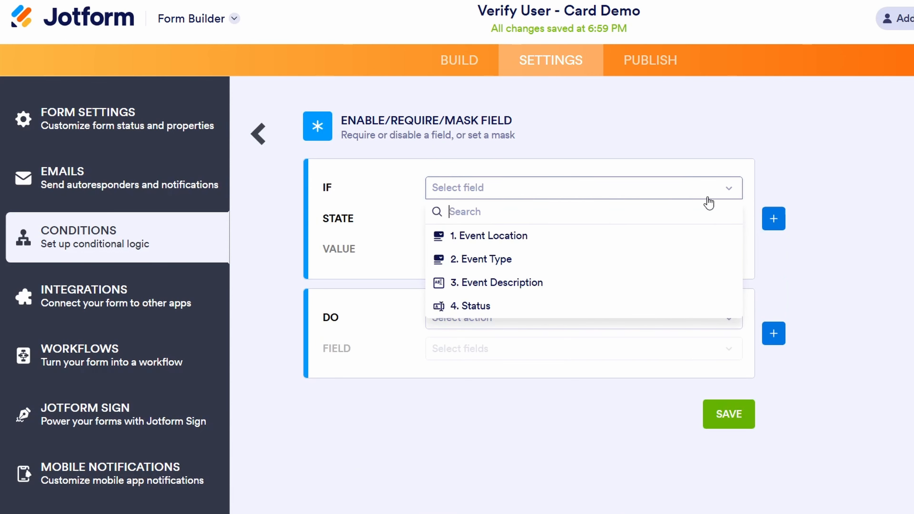
pyautogui.click(501, 310)
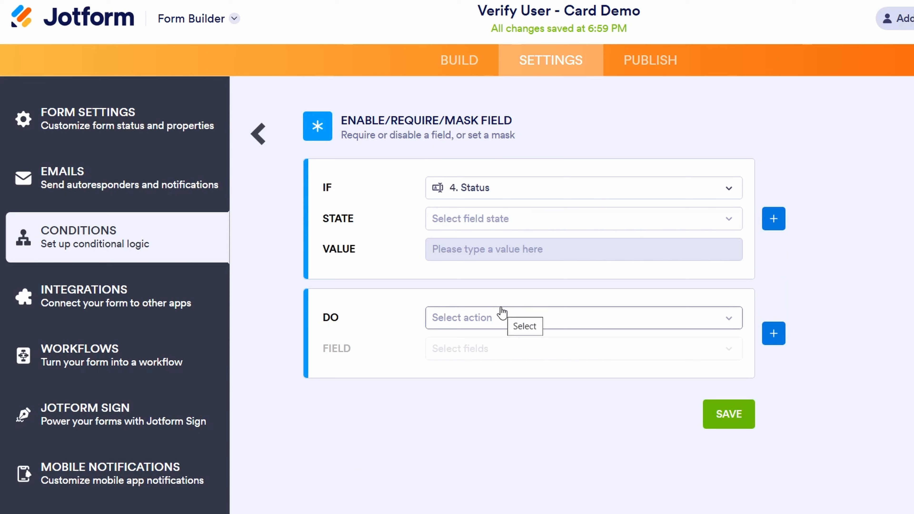
pyautogui.click(730, 219)
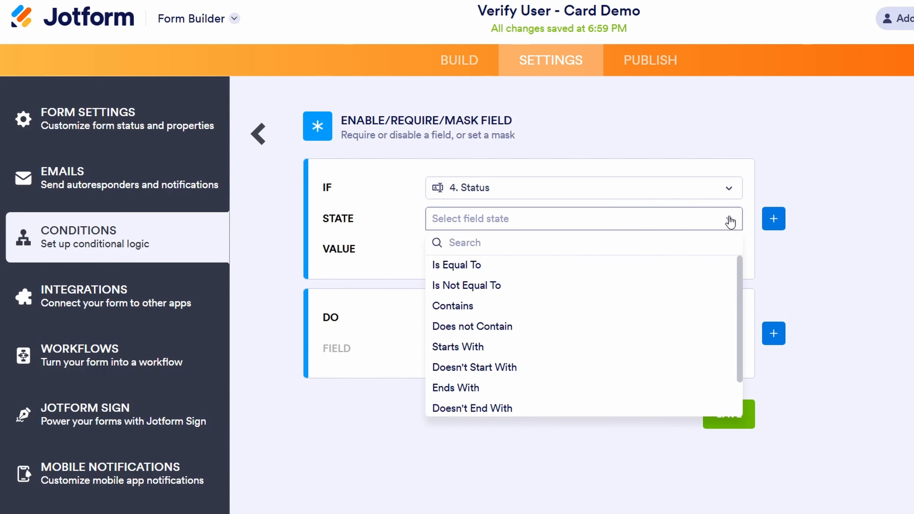
pyautogui.scroll(-2, 681, 312)
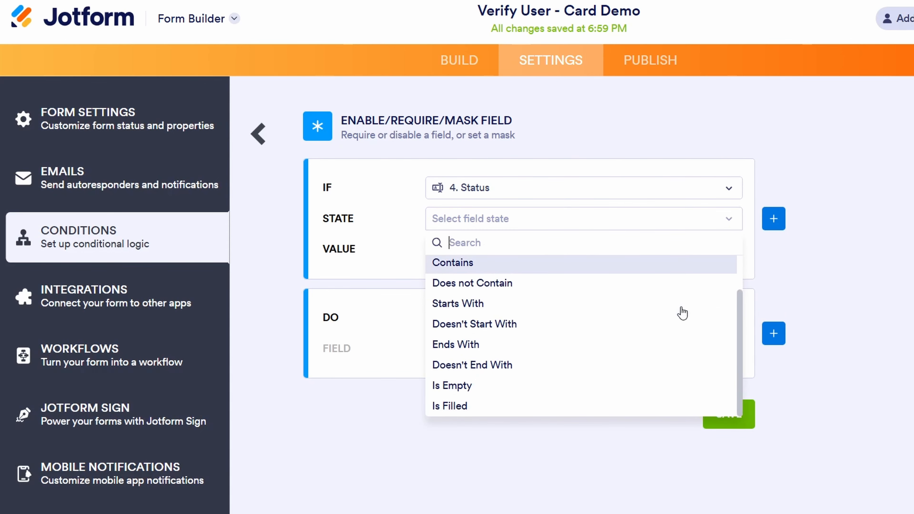
pyautogui.click(464, 387)
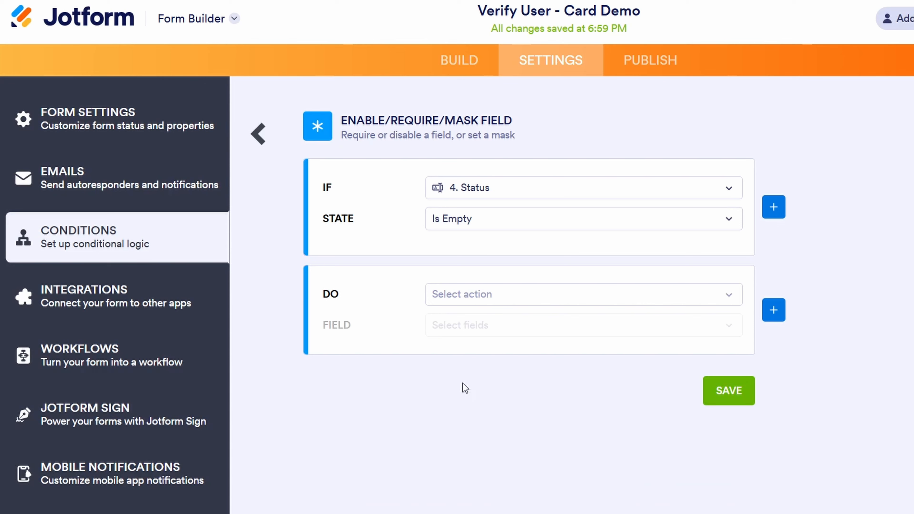
pyautogui.click(734, 296)
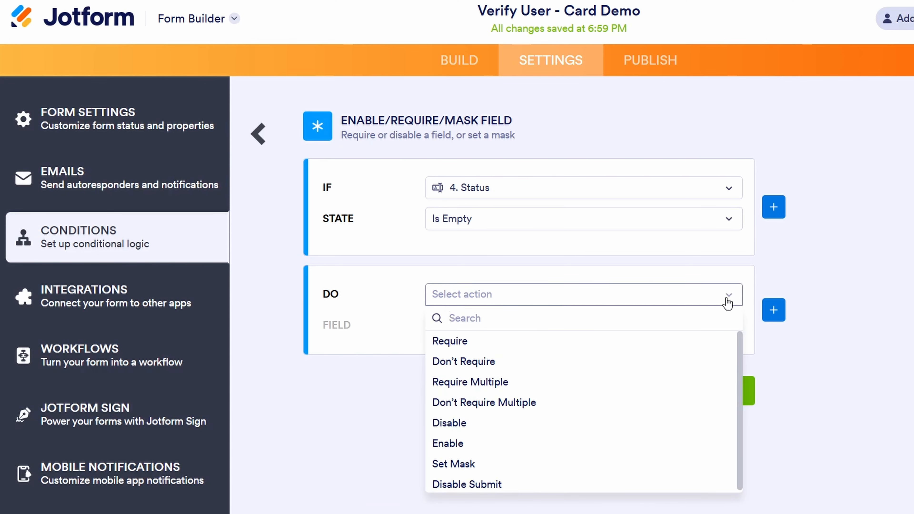
pyautogui.click(523, 487)
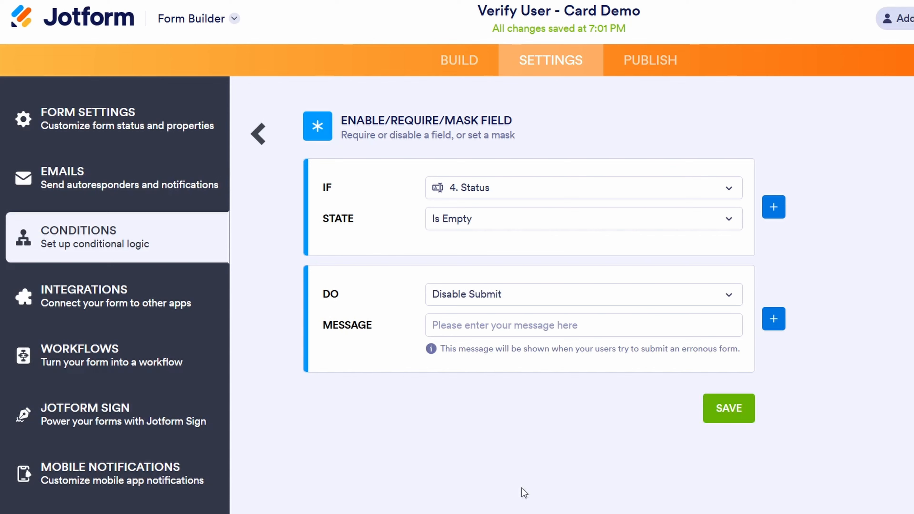
pyautogui.click(727, 409)
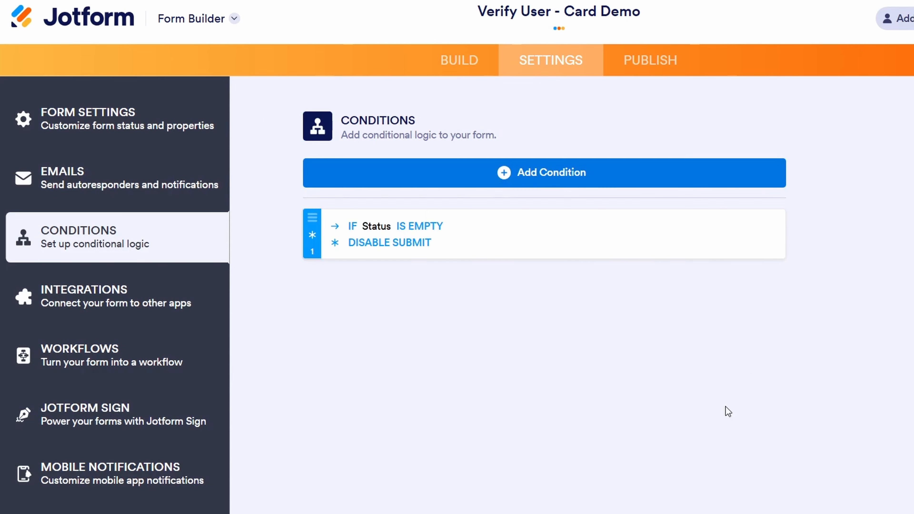
pyautogui.click(478, 68)
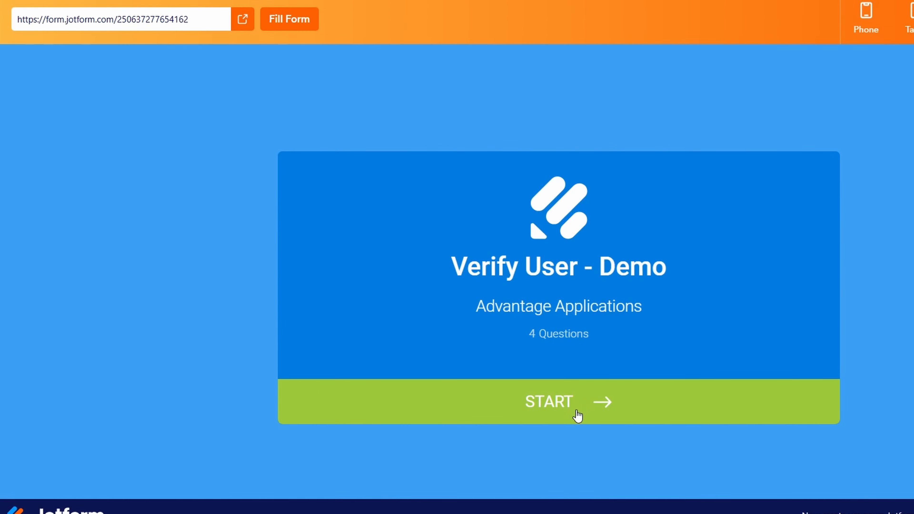
pyautogui.click(576, 414)
pyautogui.click(806, 245)
pyautogui.scroll(-2, 632, 345)
pyautogui.click(437, 335)
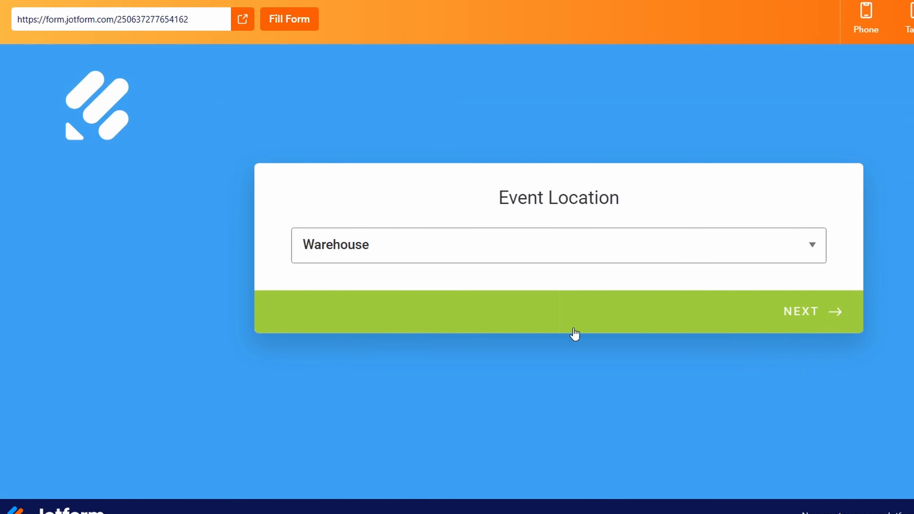
pyautogui.click(810, 313)
pyautogui.click(765, 255)
pyautogui.scroll(-1, 626, 340)
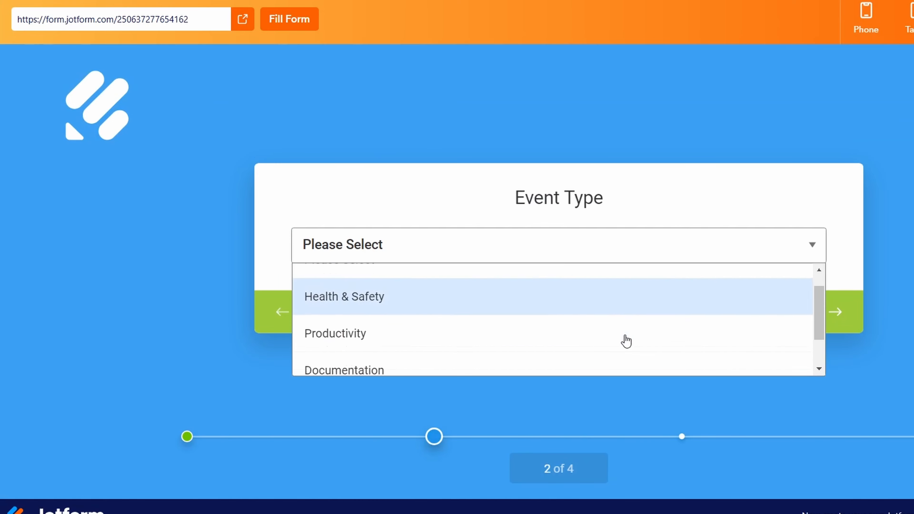
pyautogui.scroll(-1, 626, 340)
pyautogui.click(471, 330)
pyautogui.click(787, 321)
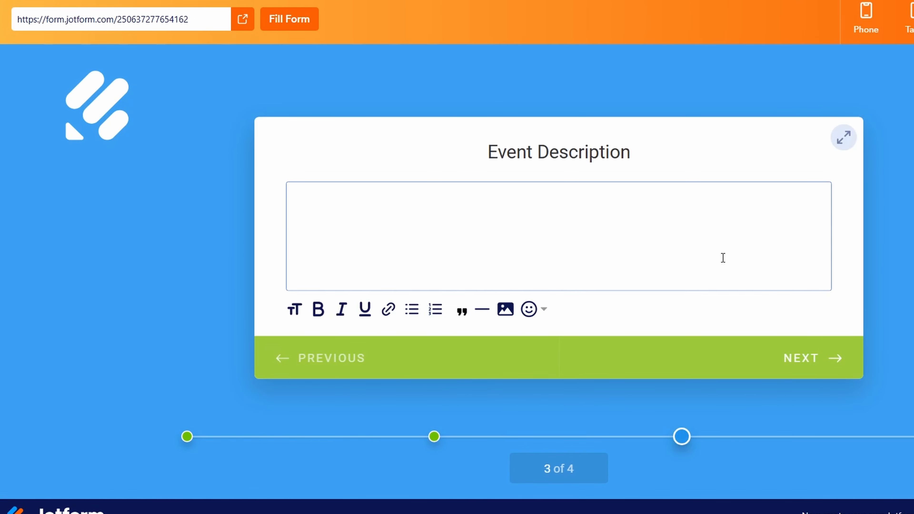
pyautogui.write('test')
pyautogui.click(794, 360)
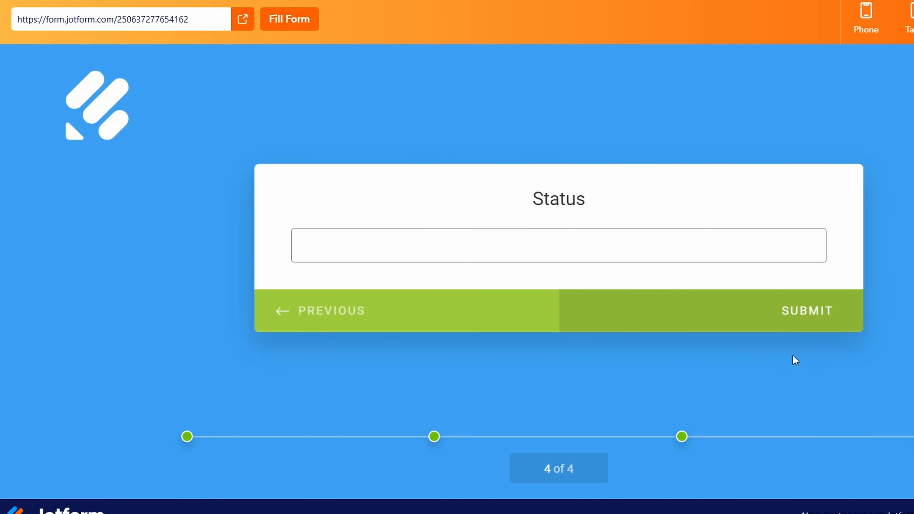
pyautogui.click(810, 315)
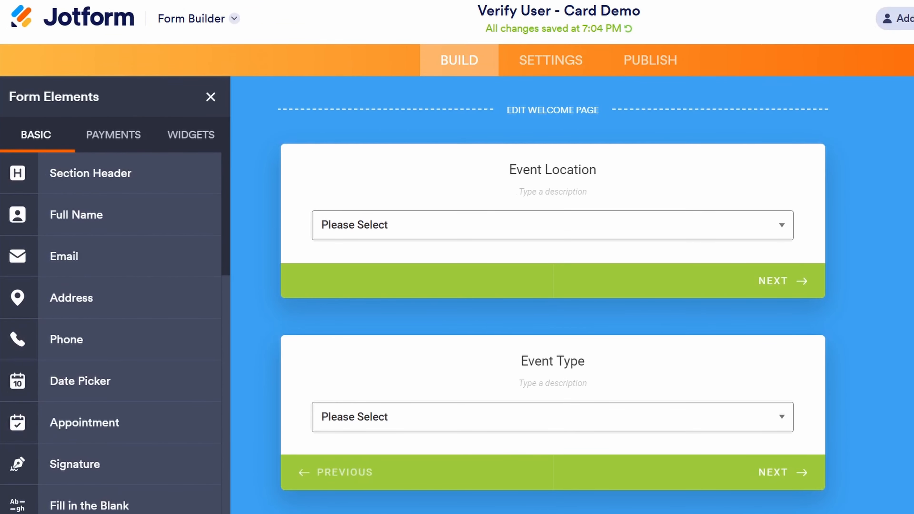
# Step: Turn on Hide field in the Status field's Advanced properties and close the panel
pyautogui.scroll(-12, 877, 288)
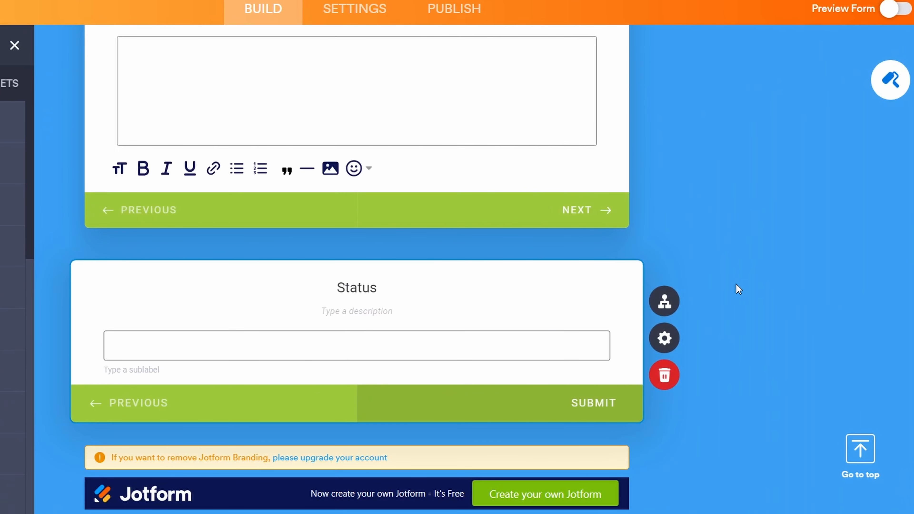
pyautogui.click(665, 338)
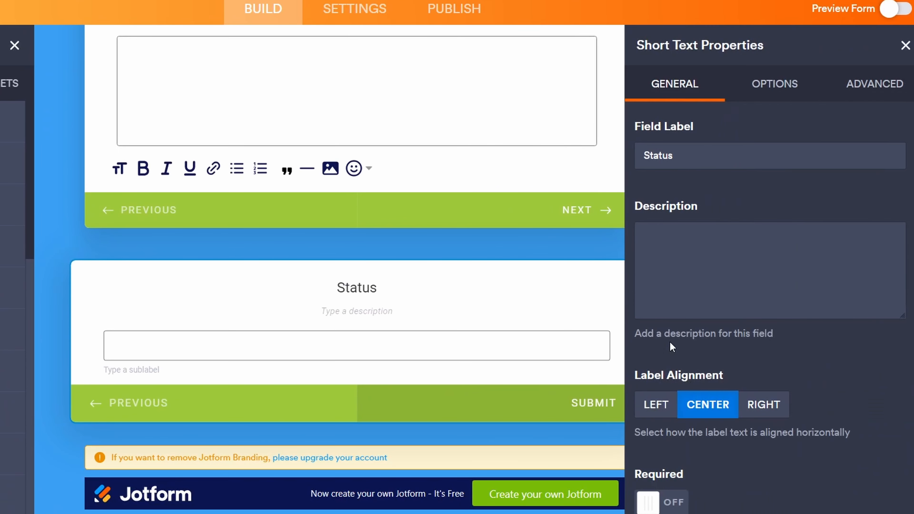
pyautogui.click(862, 87)
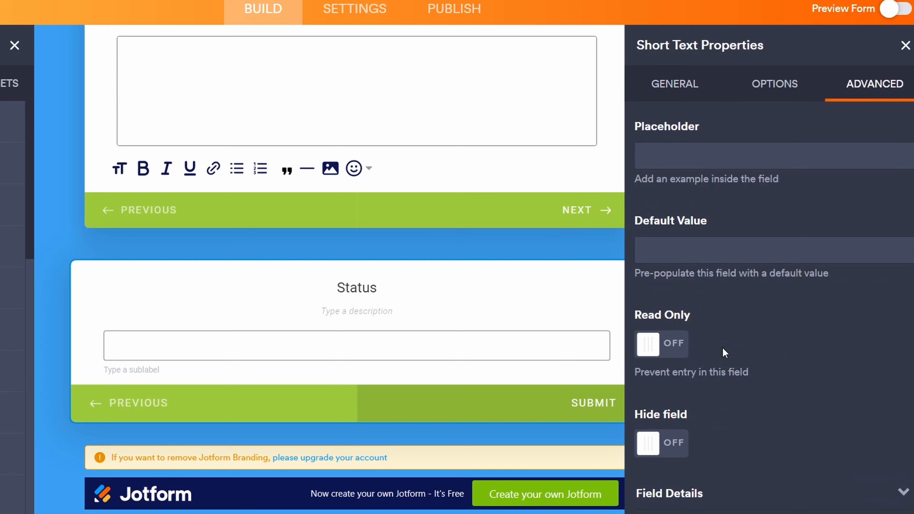
pyautogui.click(654, 446)
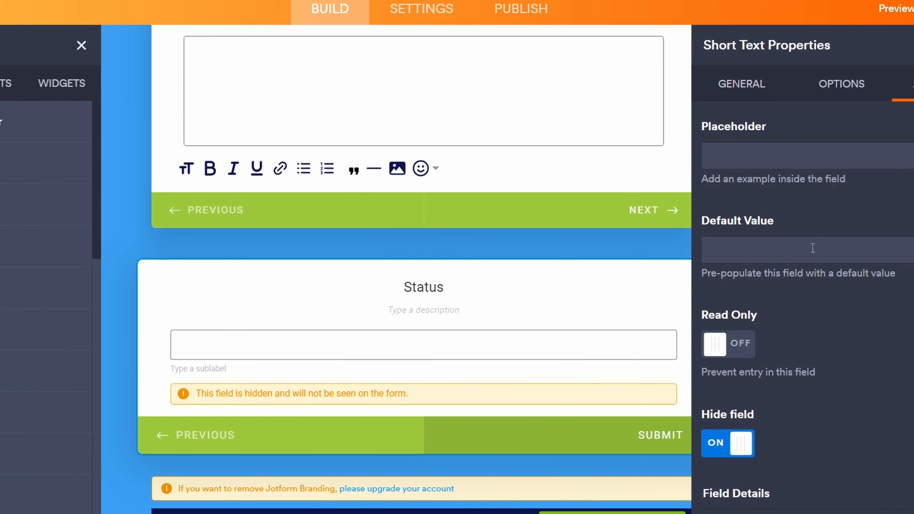
pyautogui.click(905, 45)
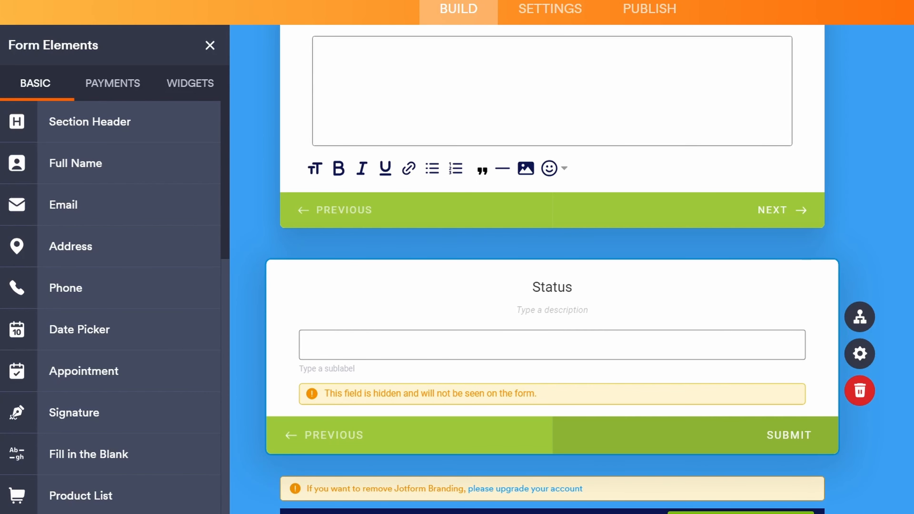
# Step: Search widgets for 'spread' and drag Spreadsheet to Form below the Status field
pyautogui.click(188, 85)
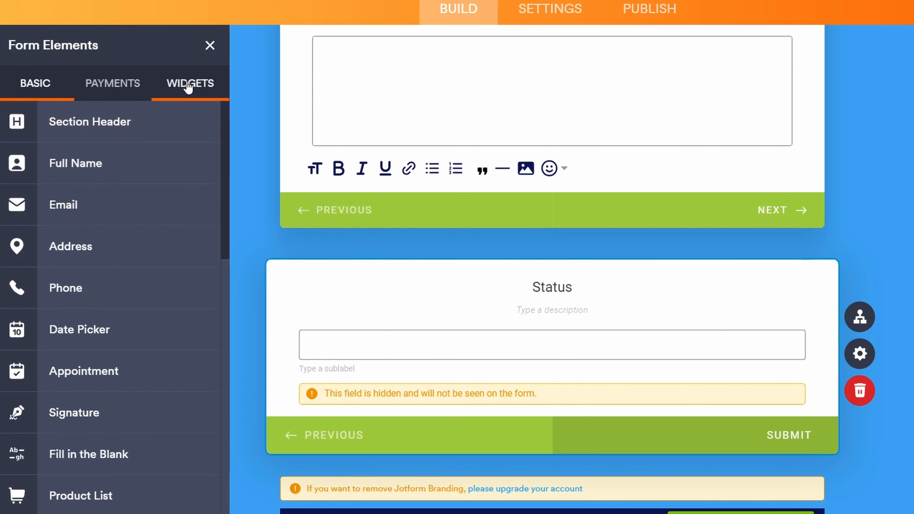
pyautogui.click(108, 125)
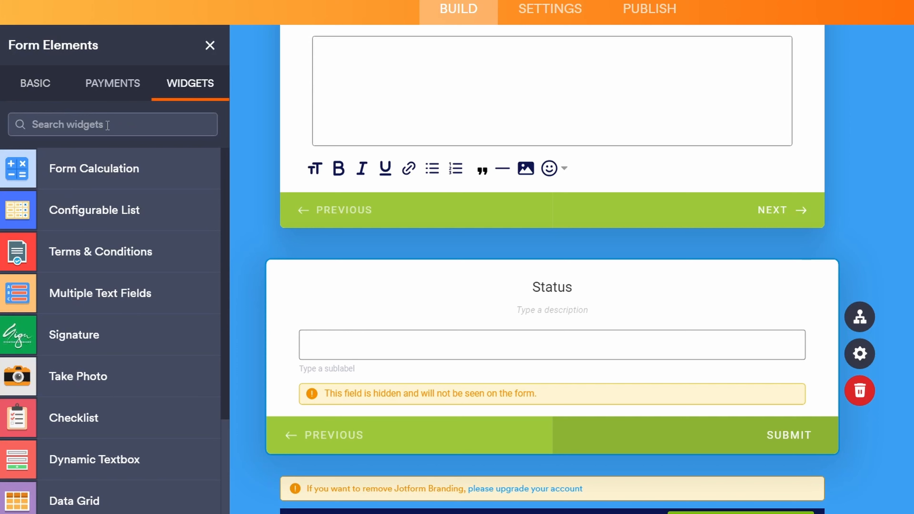
pyautogui.write('spread')
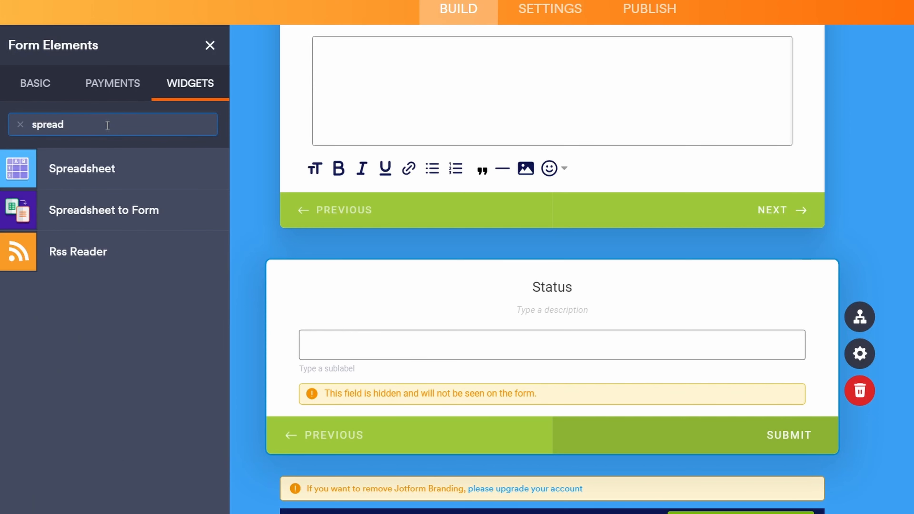
pyautogui.moveTo(91, 212); pyautogui.dragTo(485, 345)
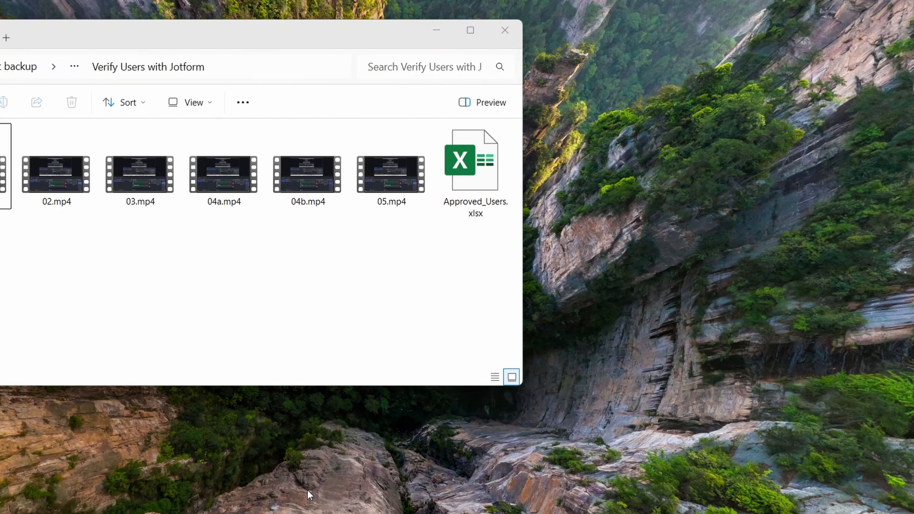
# Step: Upload Approved_Users.xlsx to the widget and use the Email column as access code
pyautogui.click(313, 495)
pyautogui.moveTo(468, 169); pyautogui.dragTo(674, 253)
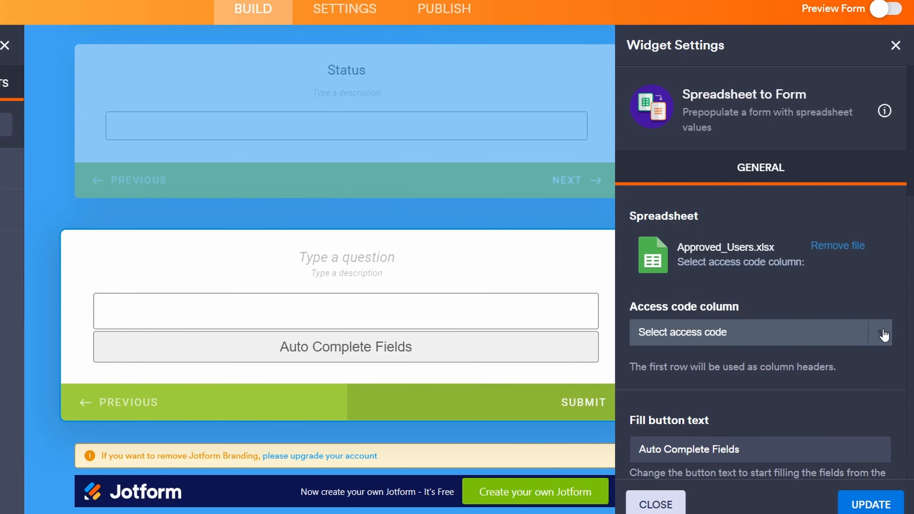
pyautogui.click(883, 335)
pyautogui.click(667, 379)
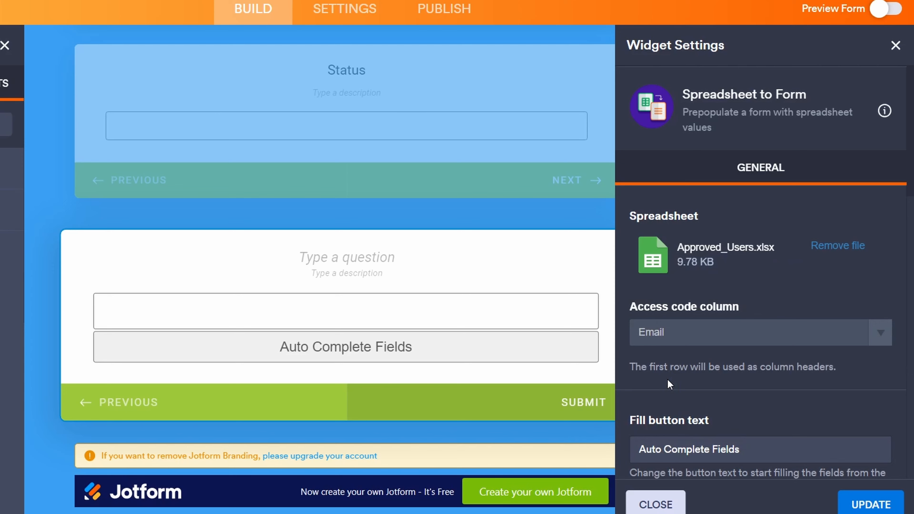
# Step: Set the button text to Verify and the valid code message to Verified
pyautogui.scroll(-4, 721, 374)
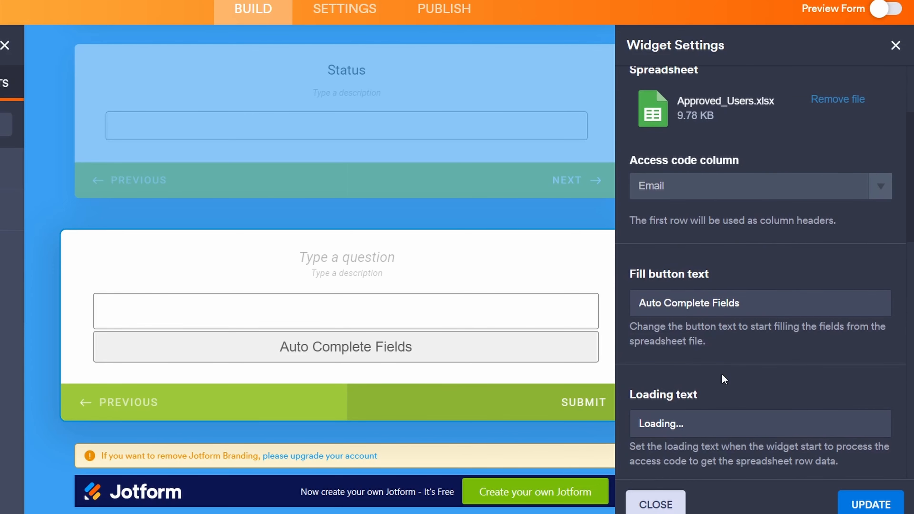
pyautogui.scroll(-2, 721, 373)
pyautogui.moveTo(736, 230); pyautogui.dragTo(606, 236)
pyautogui.write('Ve')
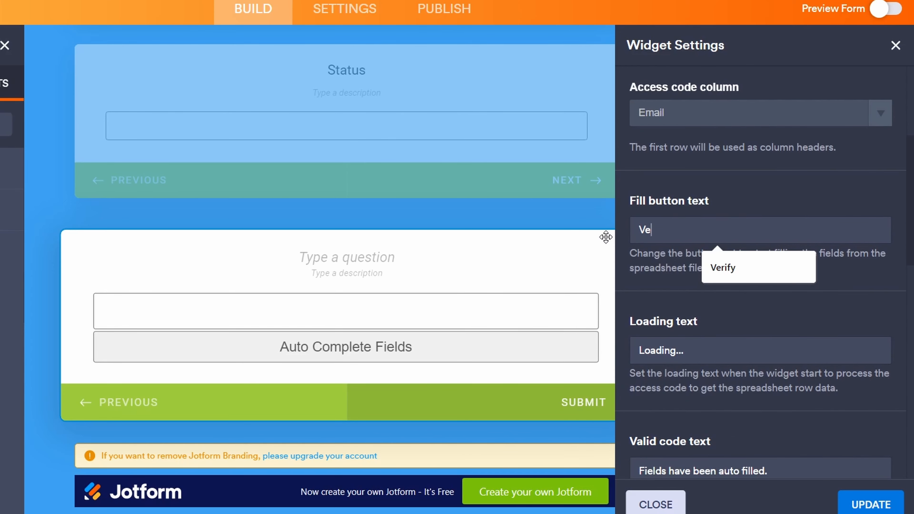
pyautogui.write('ri')
pyautogui.click(737, 269)
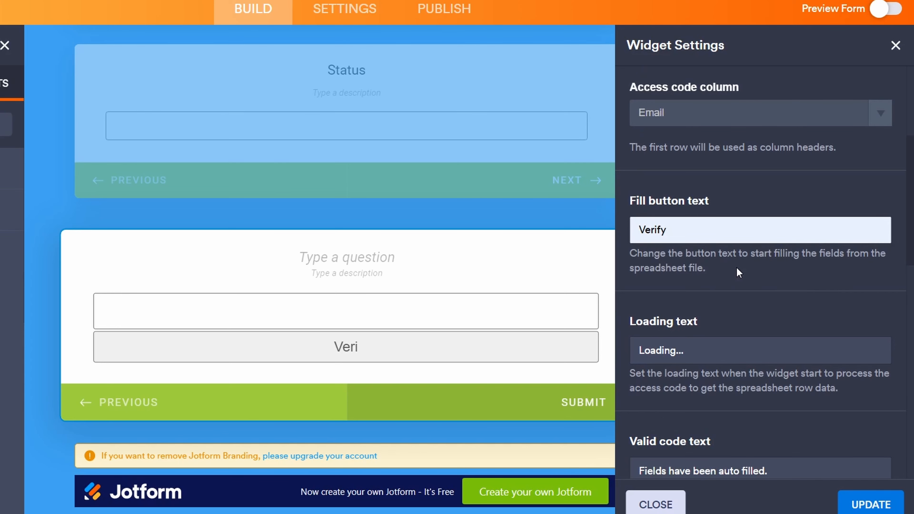
pyautogui.scroll(-2, 751, 339)
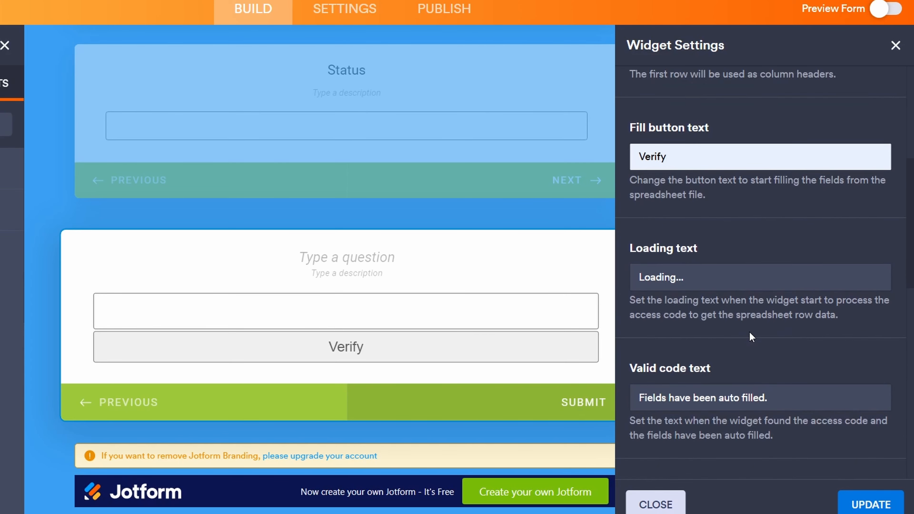
pyautogui.scroll(-2, 751, 336)
pyautogui.moveTo(768, 326); pyautogui.dragTo(641, 326)
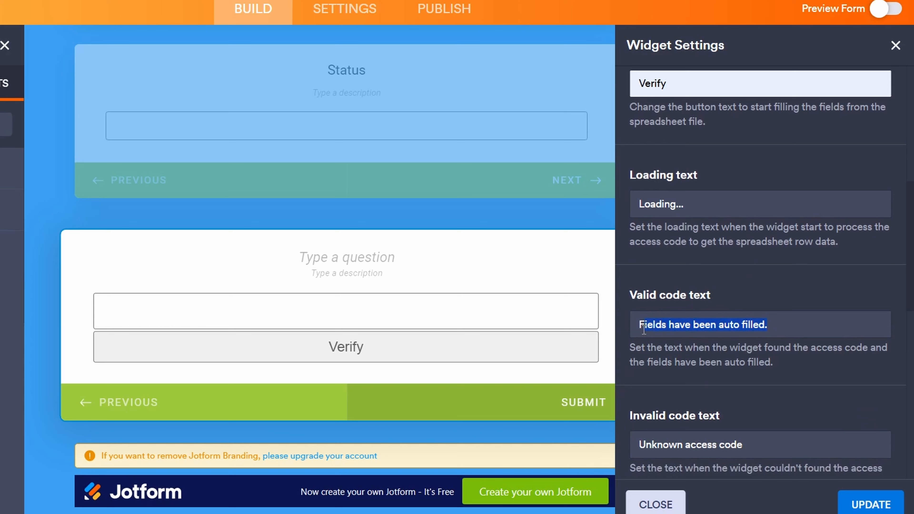
pyautogui.write('Verified')
pyautogui.click(728, 357)
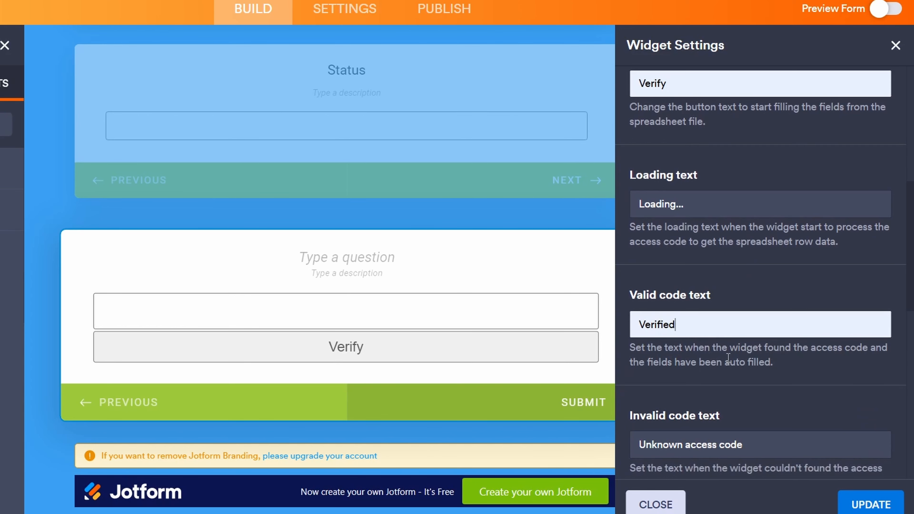
# Step: Set the invalid code message to Unknown email
pyautogui.scroll(-6, 773, 325)
pyautogui.moveTo(769, 229); pyautogui.dragTo(624, 239)
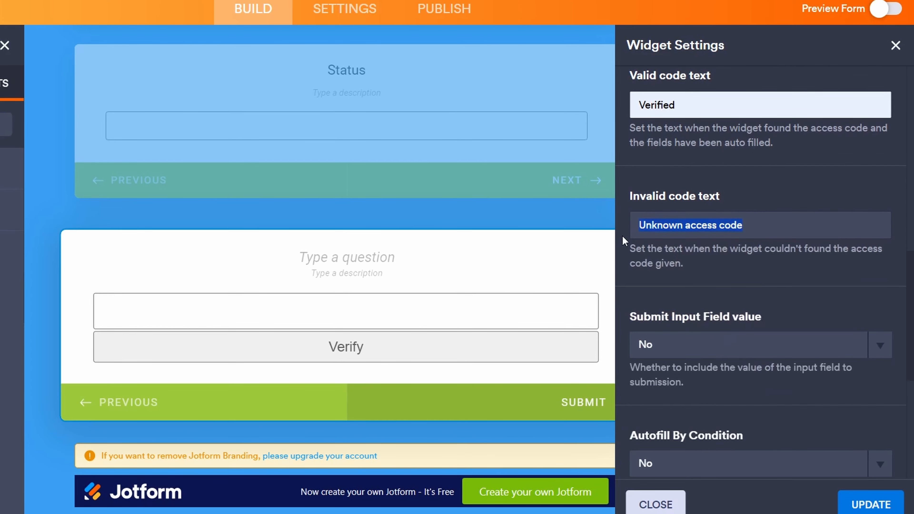
pyautogui.write('Un')
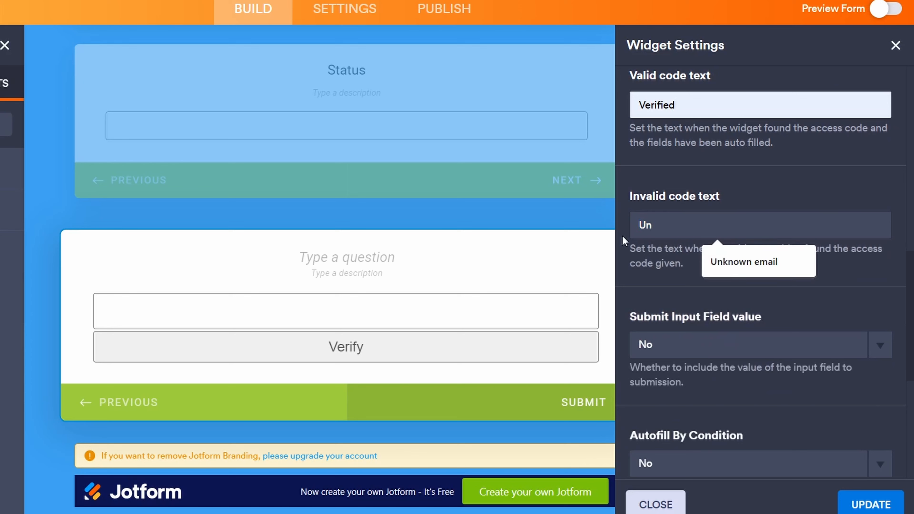
pyautogui.click(742, 262)
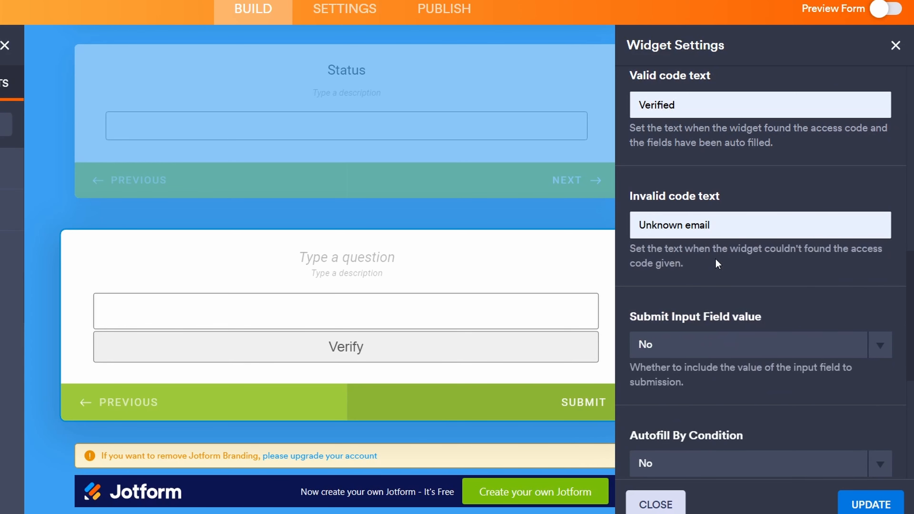
# Step: Close the widget settings, label the question 'Enter your email address', and preview the form
pyautogui.click(897, 47)
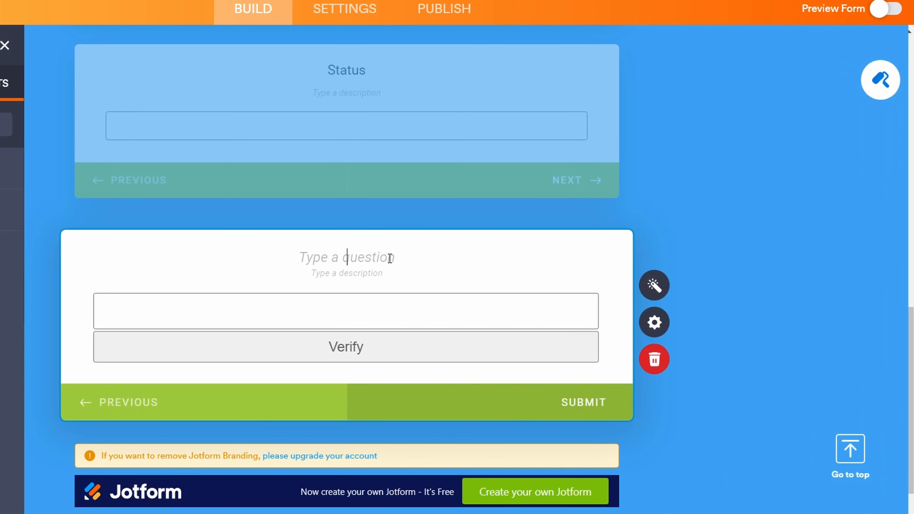
pyautogui.write('Enter your email address')
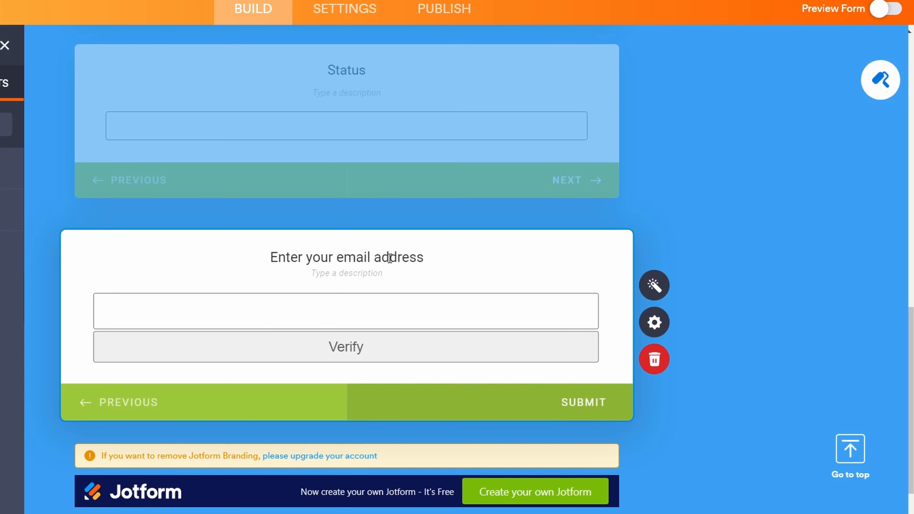
pyautogui.click(883, 8)
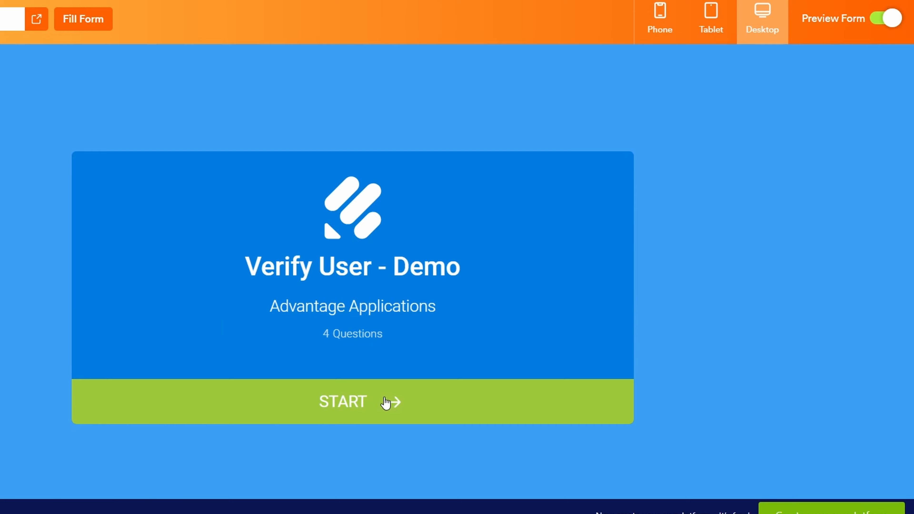
# Step: In the preview, choose Loading Docks as location and Recognition as event type, advancing to Event Description
pyautogui.click(385, 402)
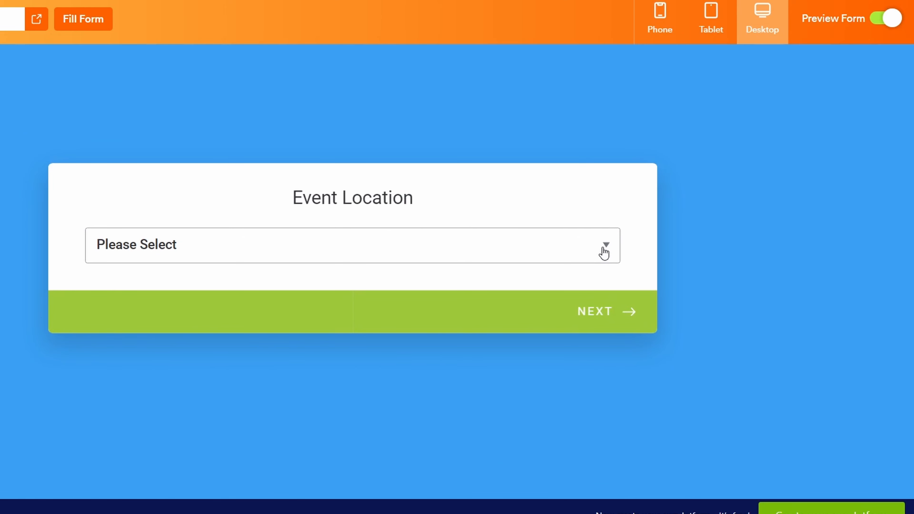
pyautogui.click(604, 253)
pyautogui.scroll(-2, 542, 302)
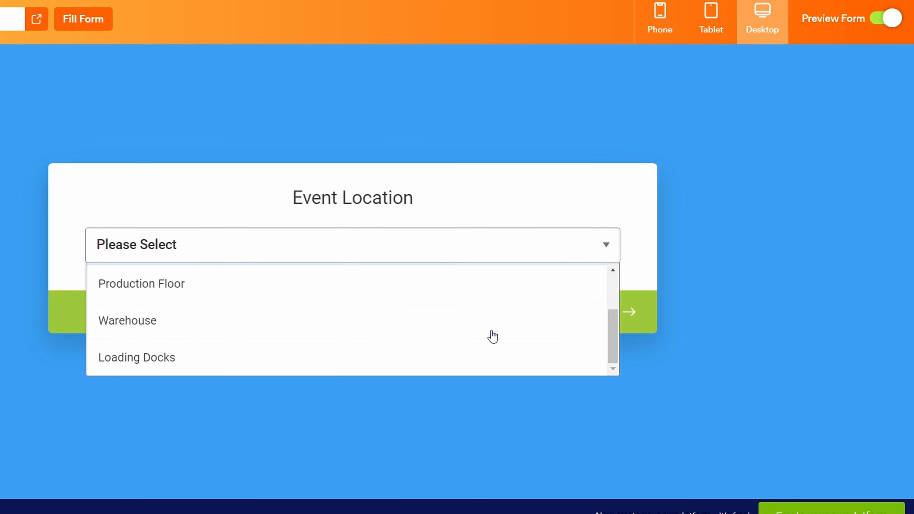
pyautogui.click(369, 355)
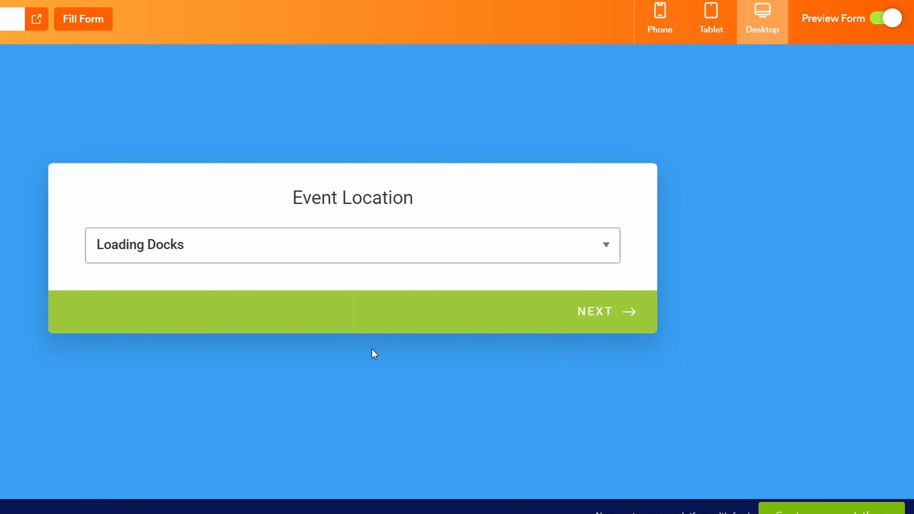
pyautogui.click(589, 312)
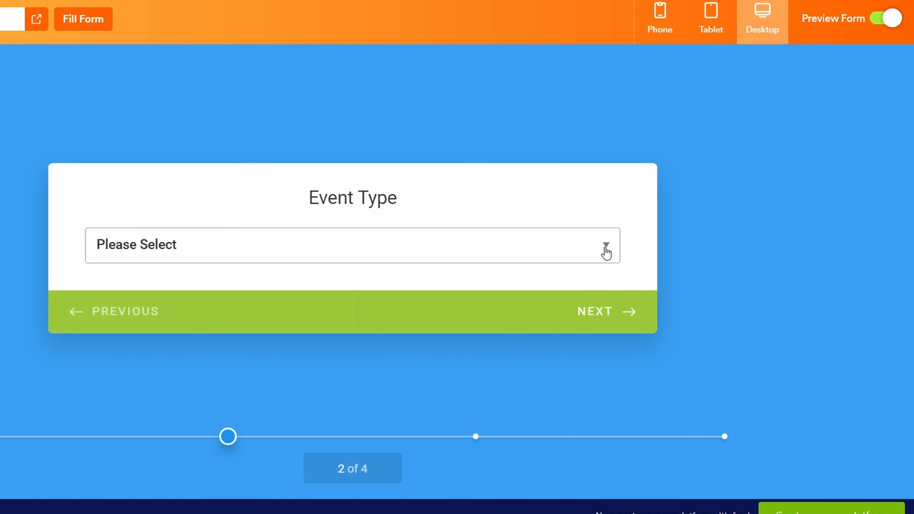
pyautogui.click(604, 251)
pyautogui.scroll(-2, 482, 309)
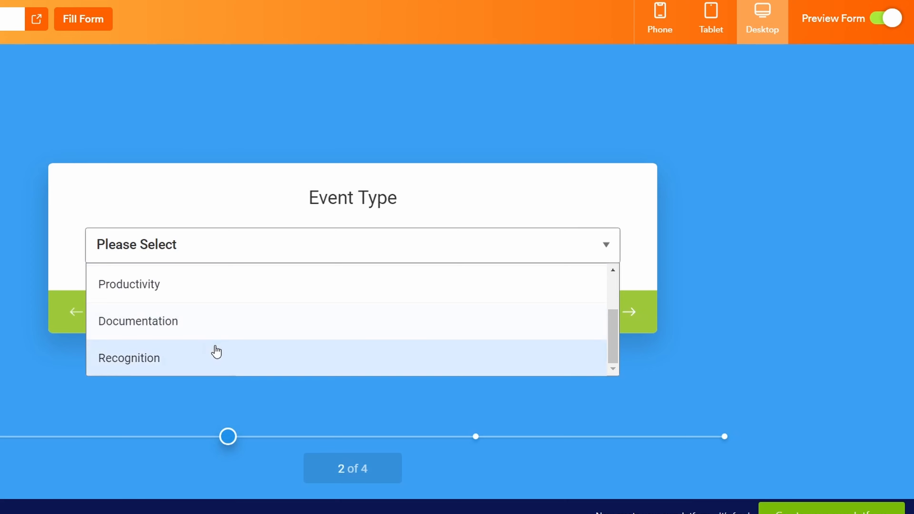
pyautogui.click(206, 358)
pyautogui.click(589, 313)
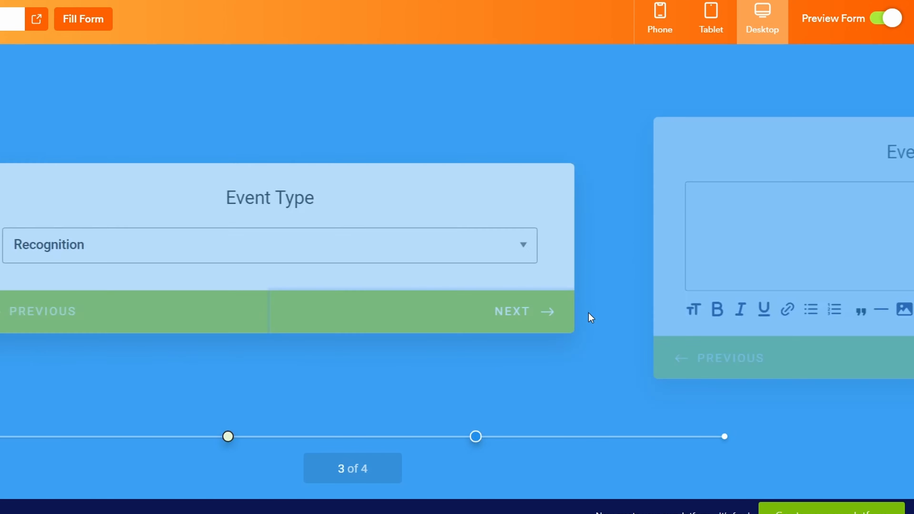